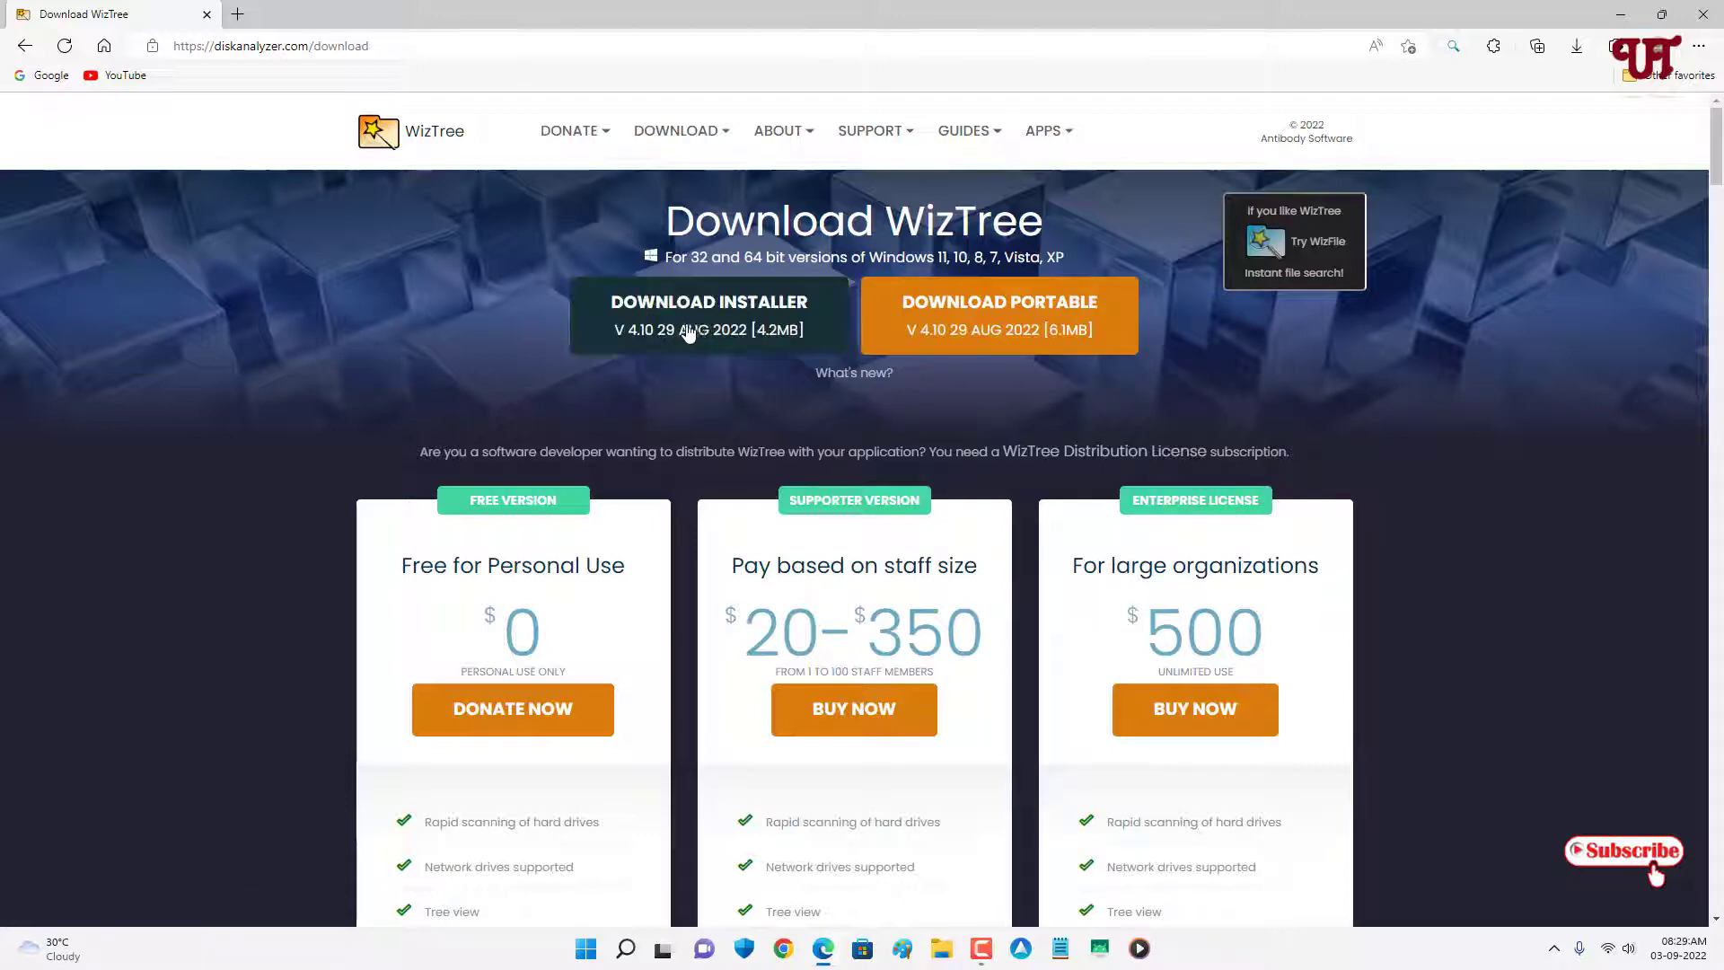
Download the portable version of WizTree, show the archive in its download folder, and close the browser.
click(1003, 342)
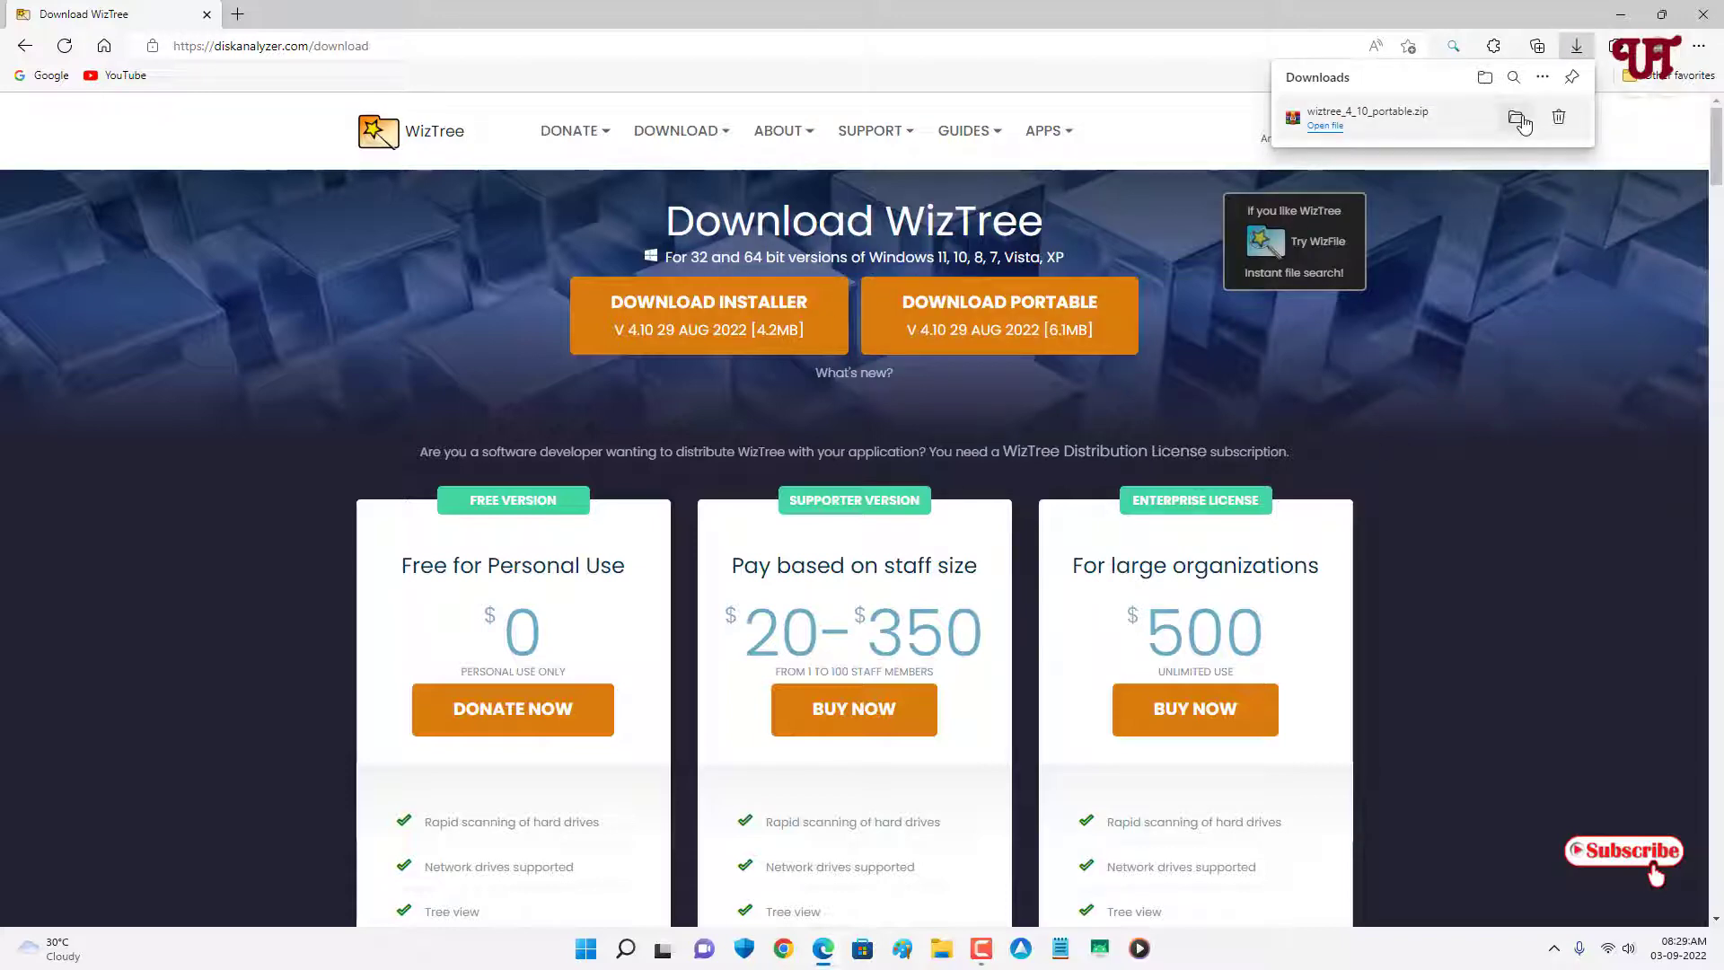
click(1518, 119)
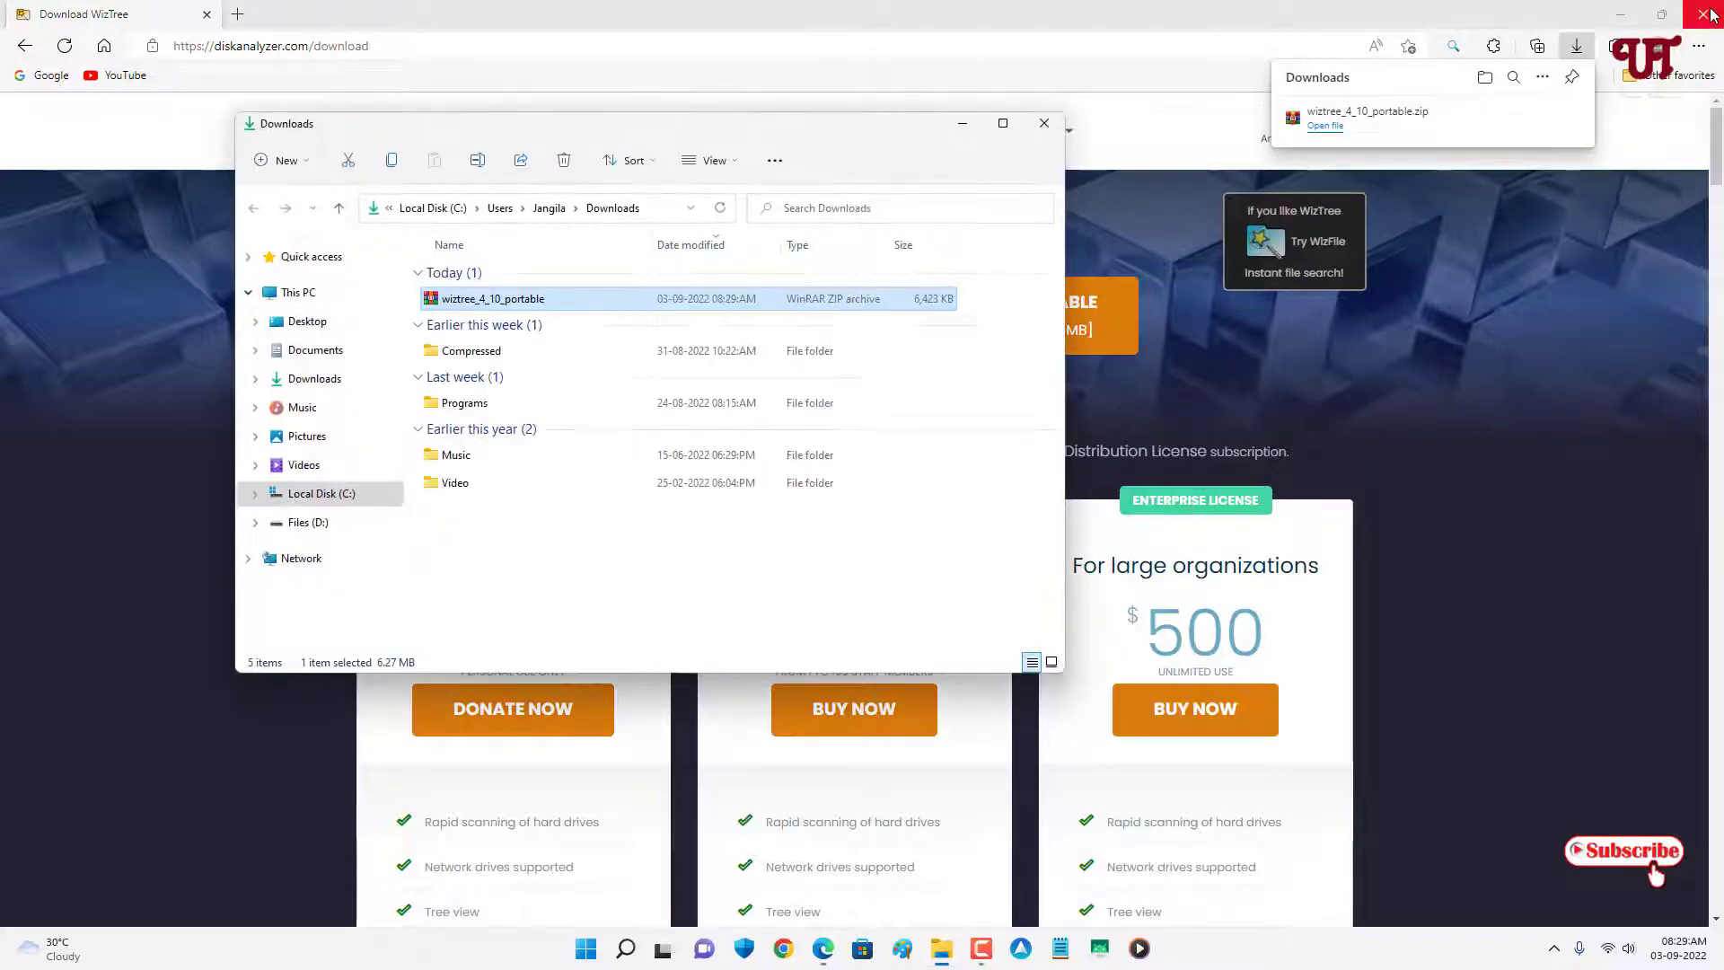
key(alt+F4)
click(1711, 13)
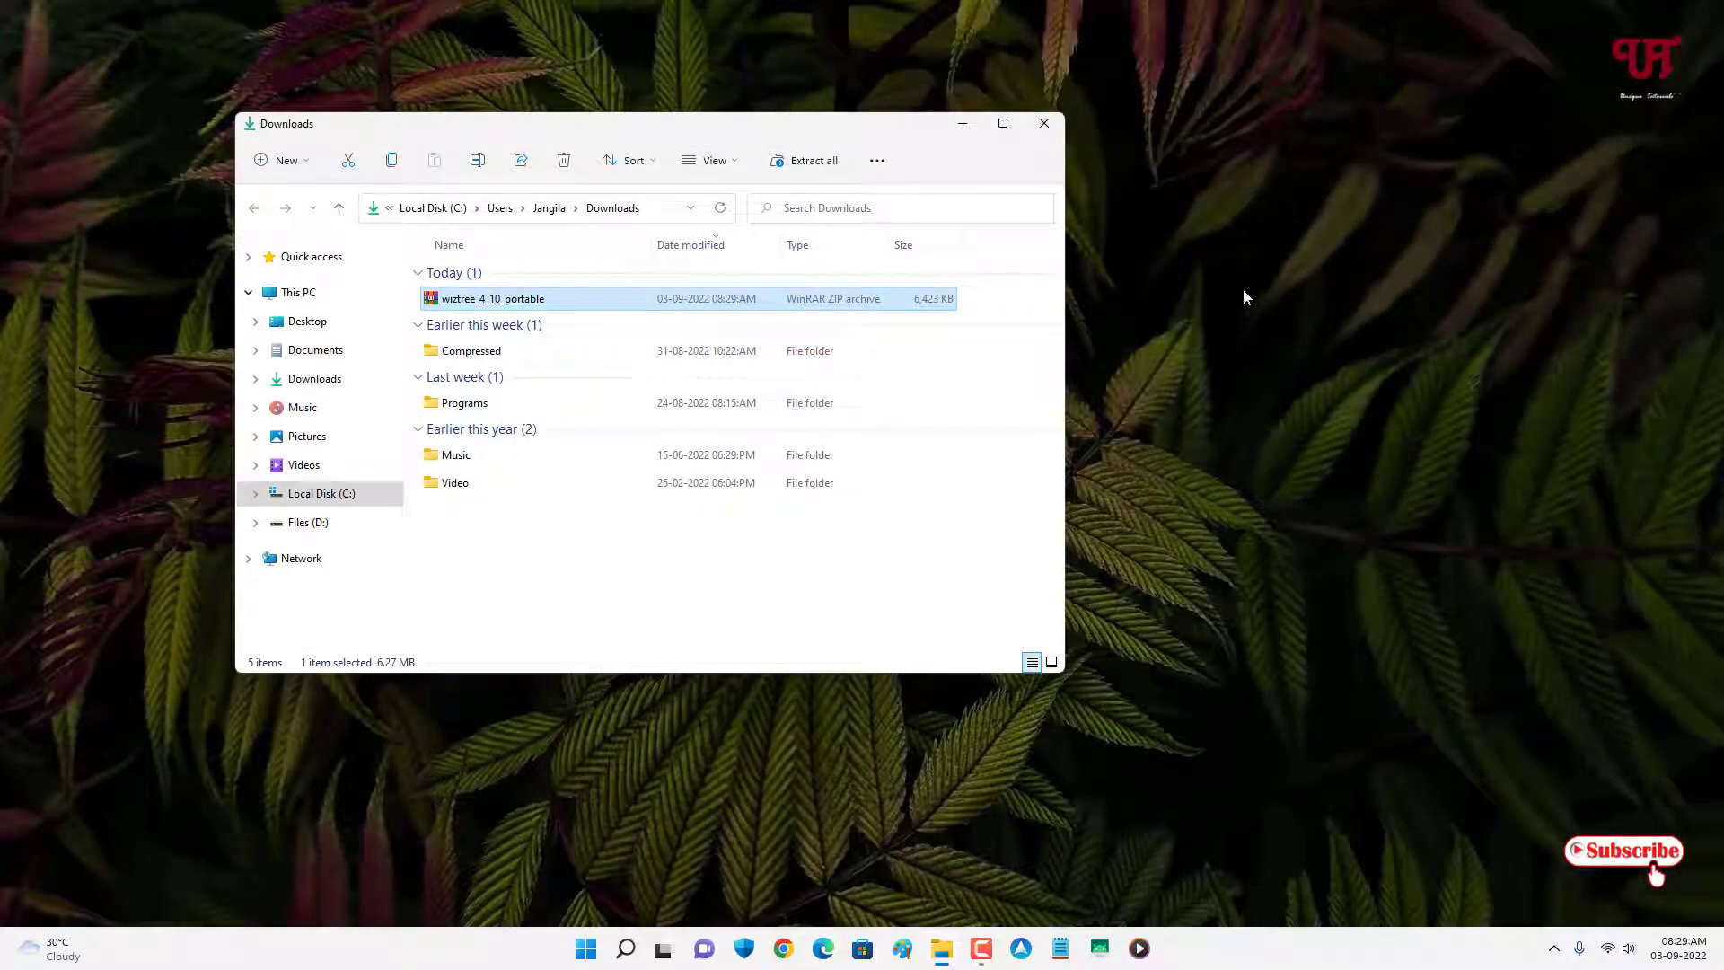
Extract the wiztree_4_10_portable archive into its own folder in Downloads and close the archive.
double_click(462, 303)
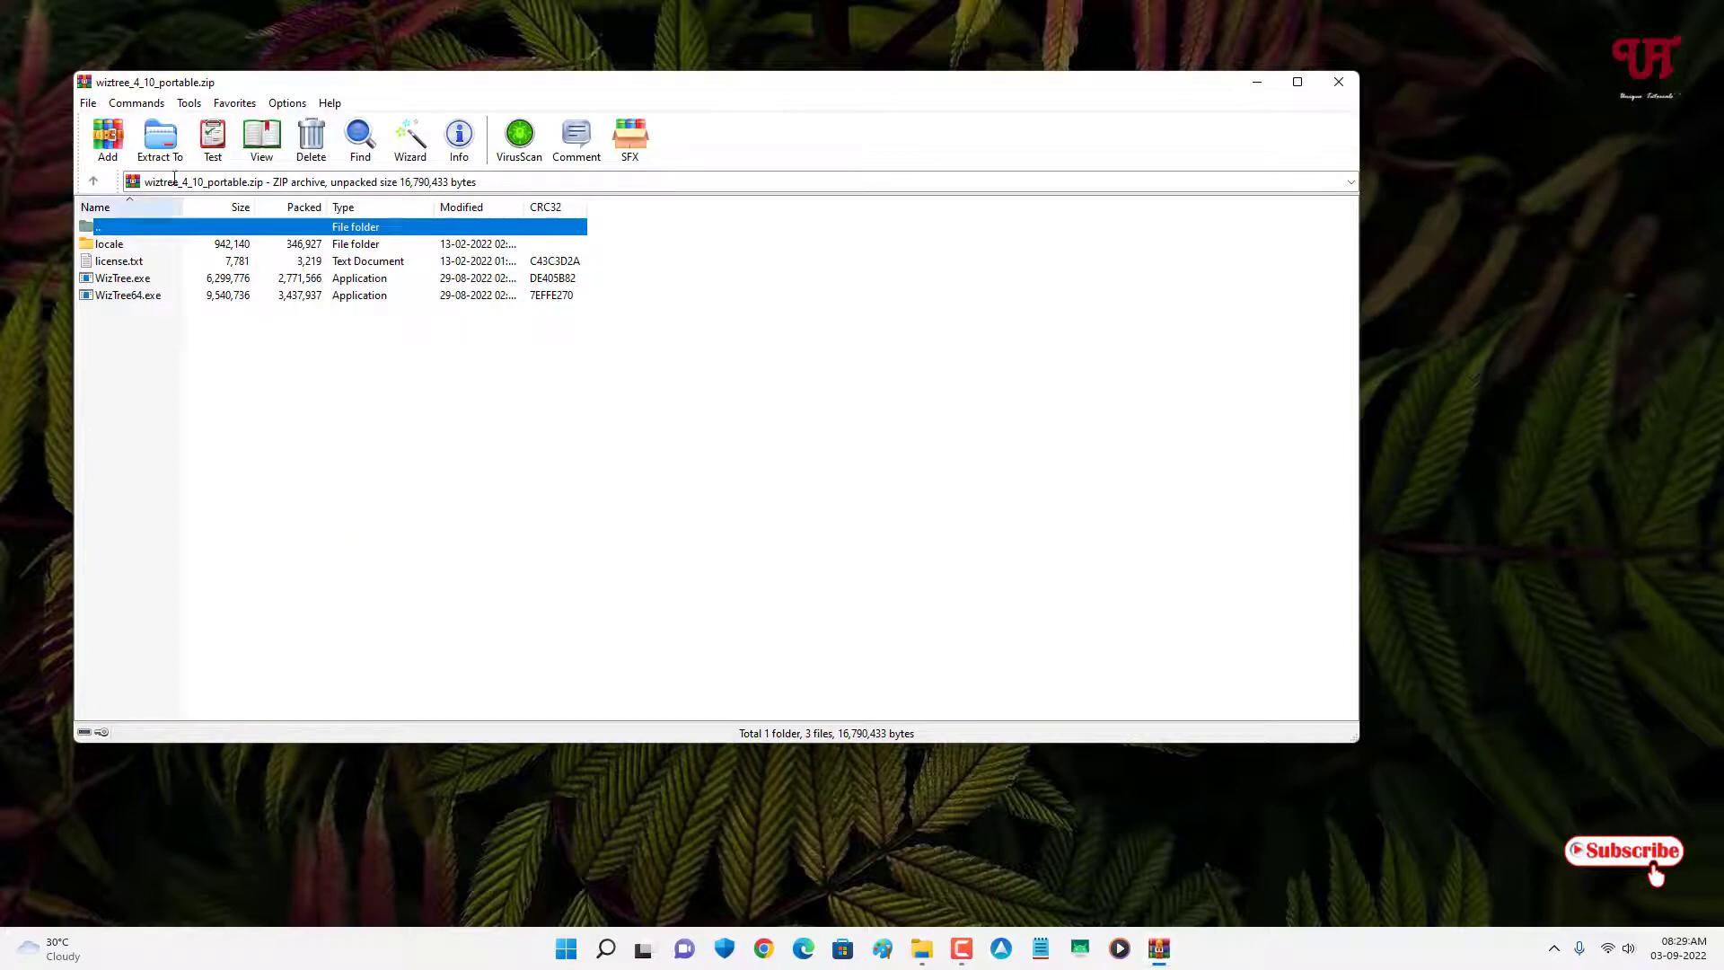
click(162, 144)
click(772, 599)
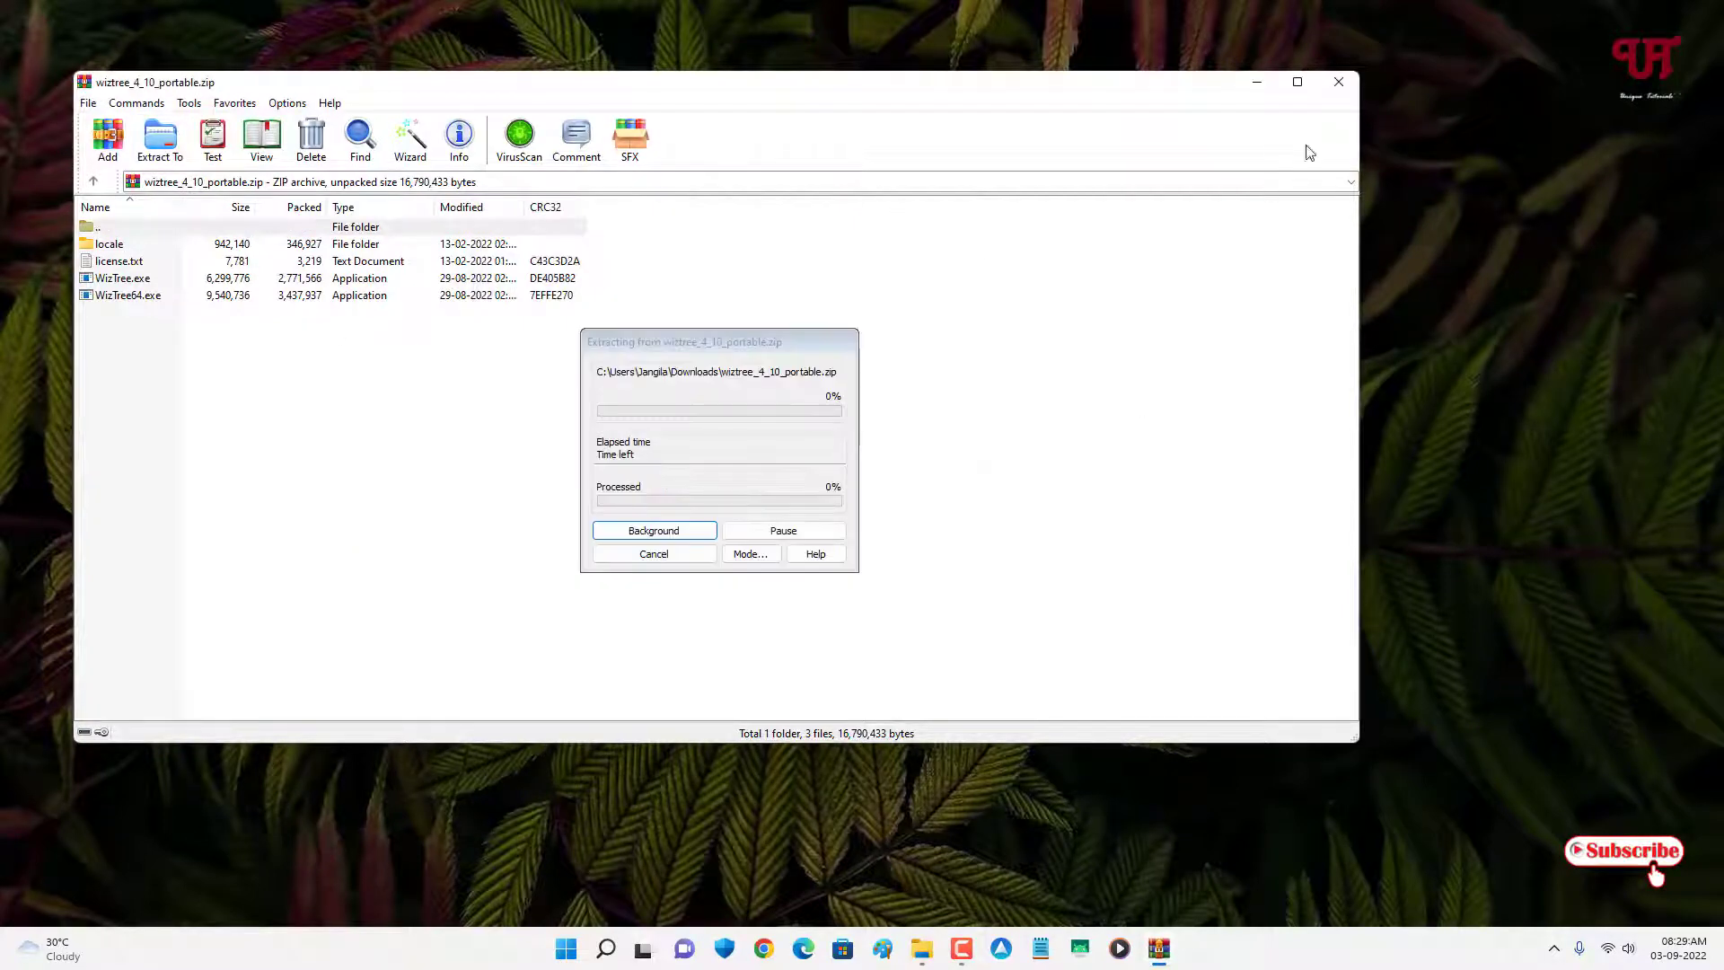
click(1338, 83)
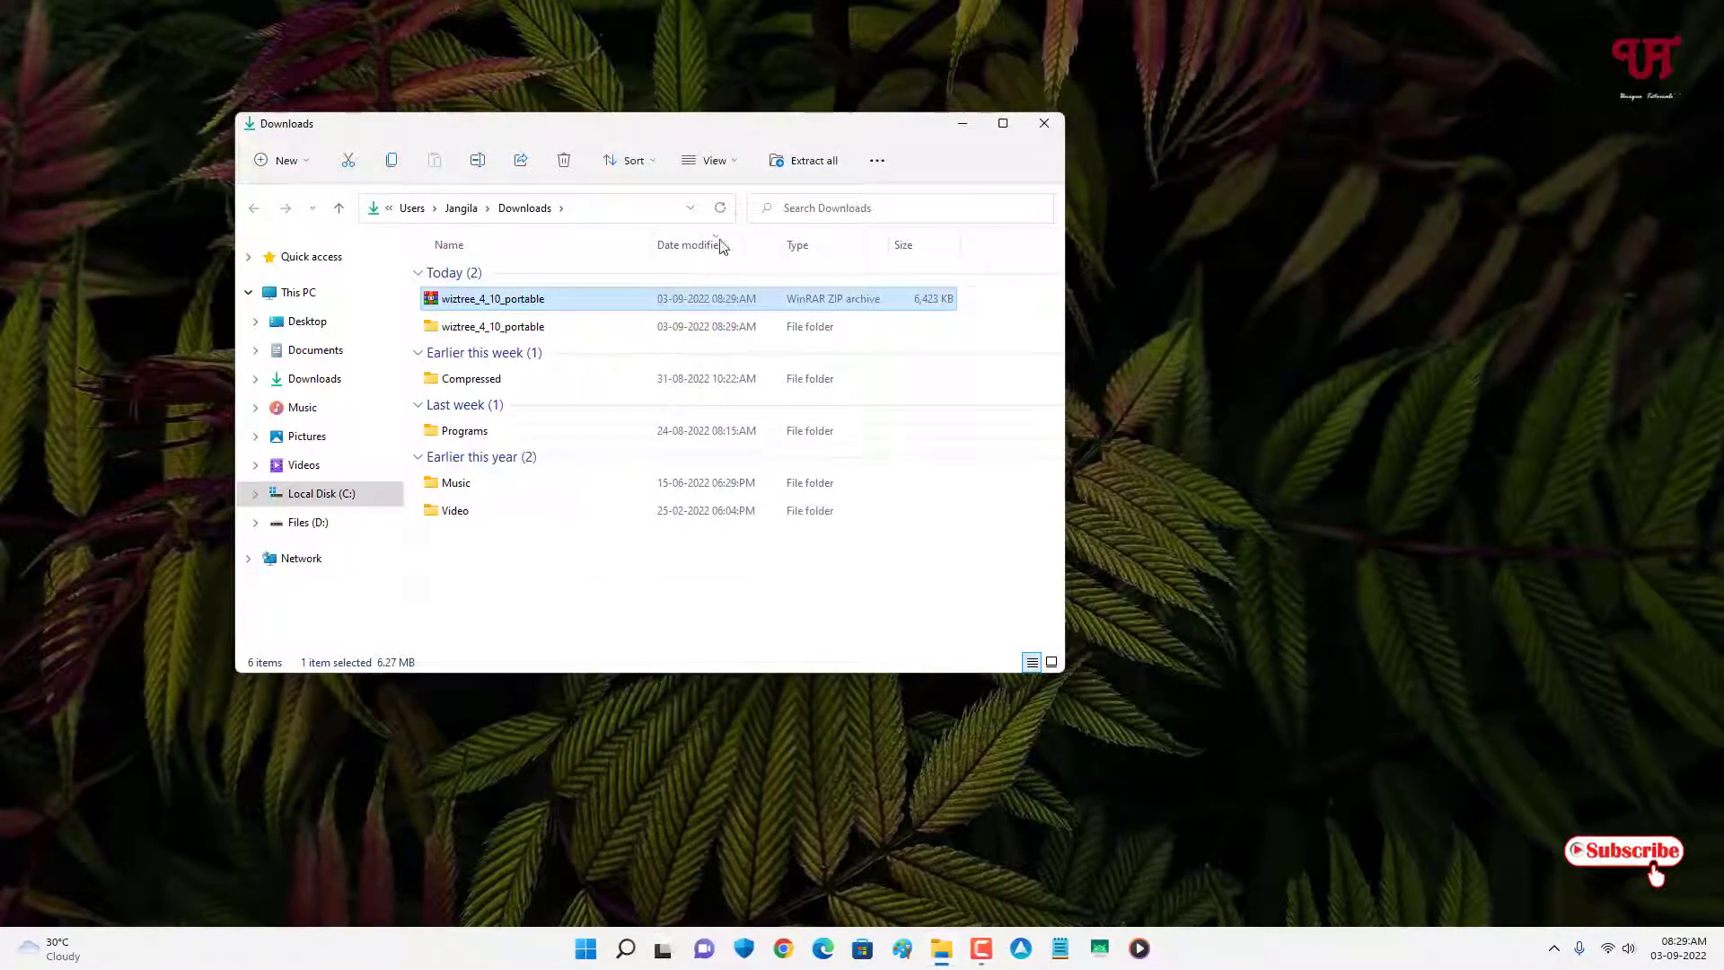
Launch WizTree64 from the extracted wiztree_4_10_portable folder.
double_click(467, 328)
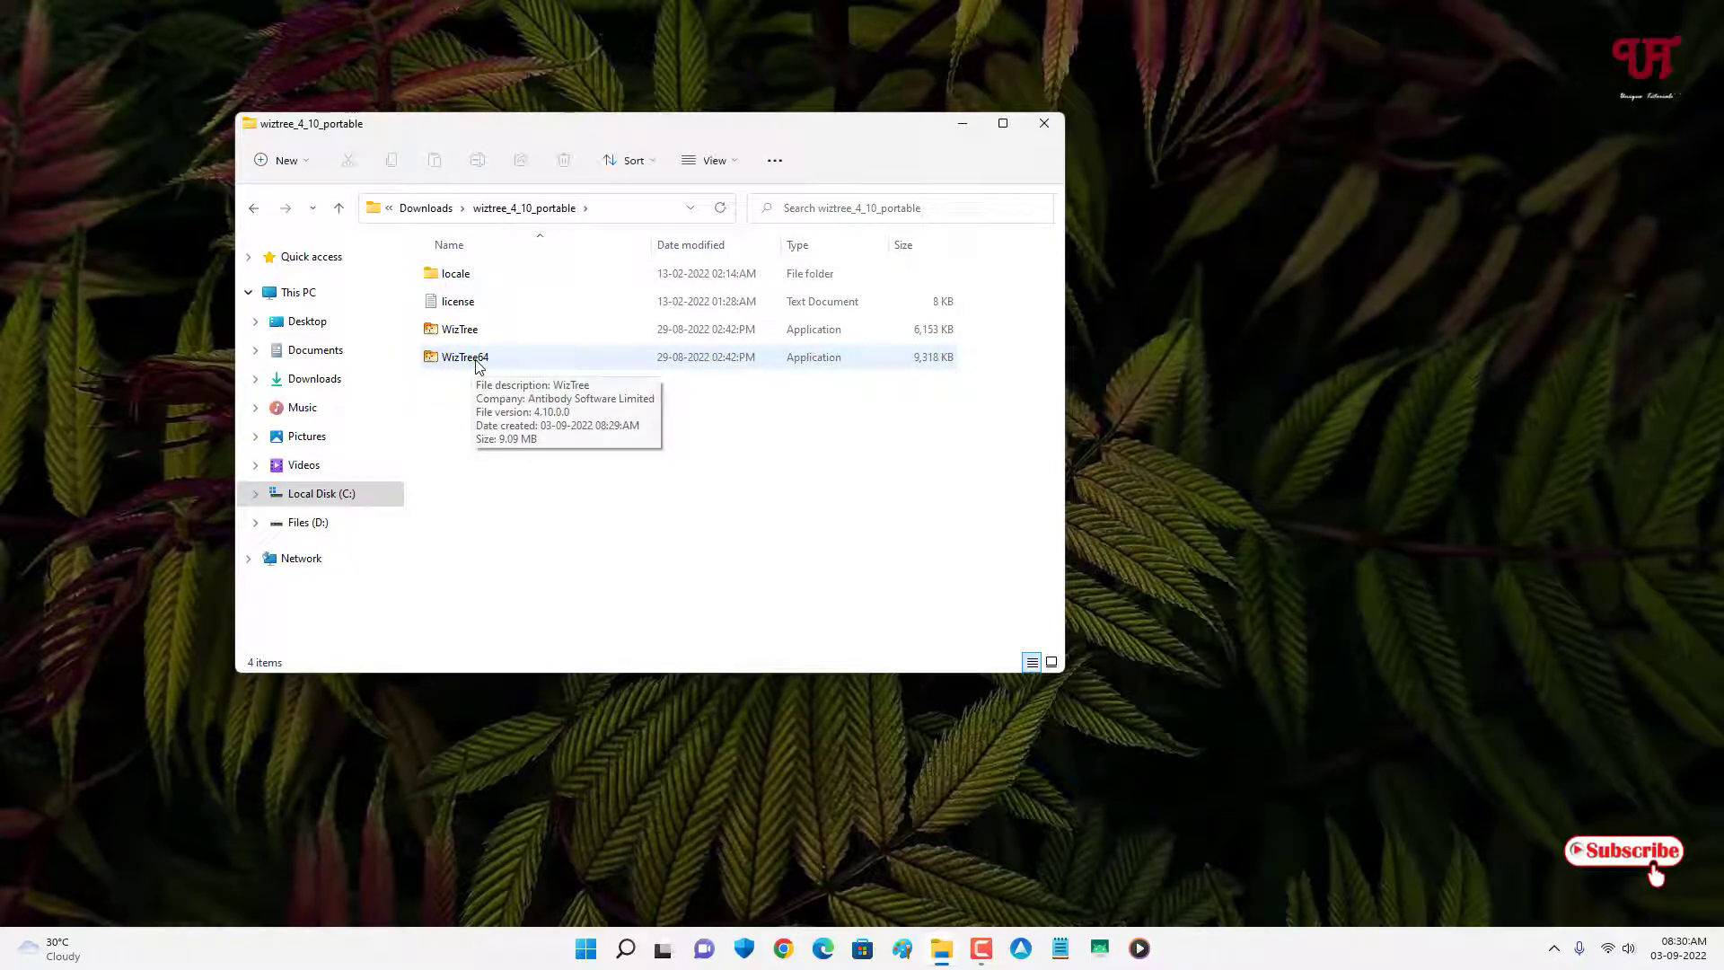
double_click(476, 362)
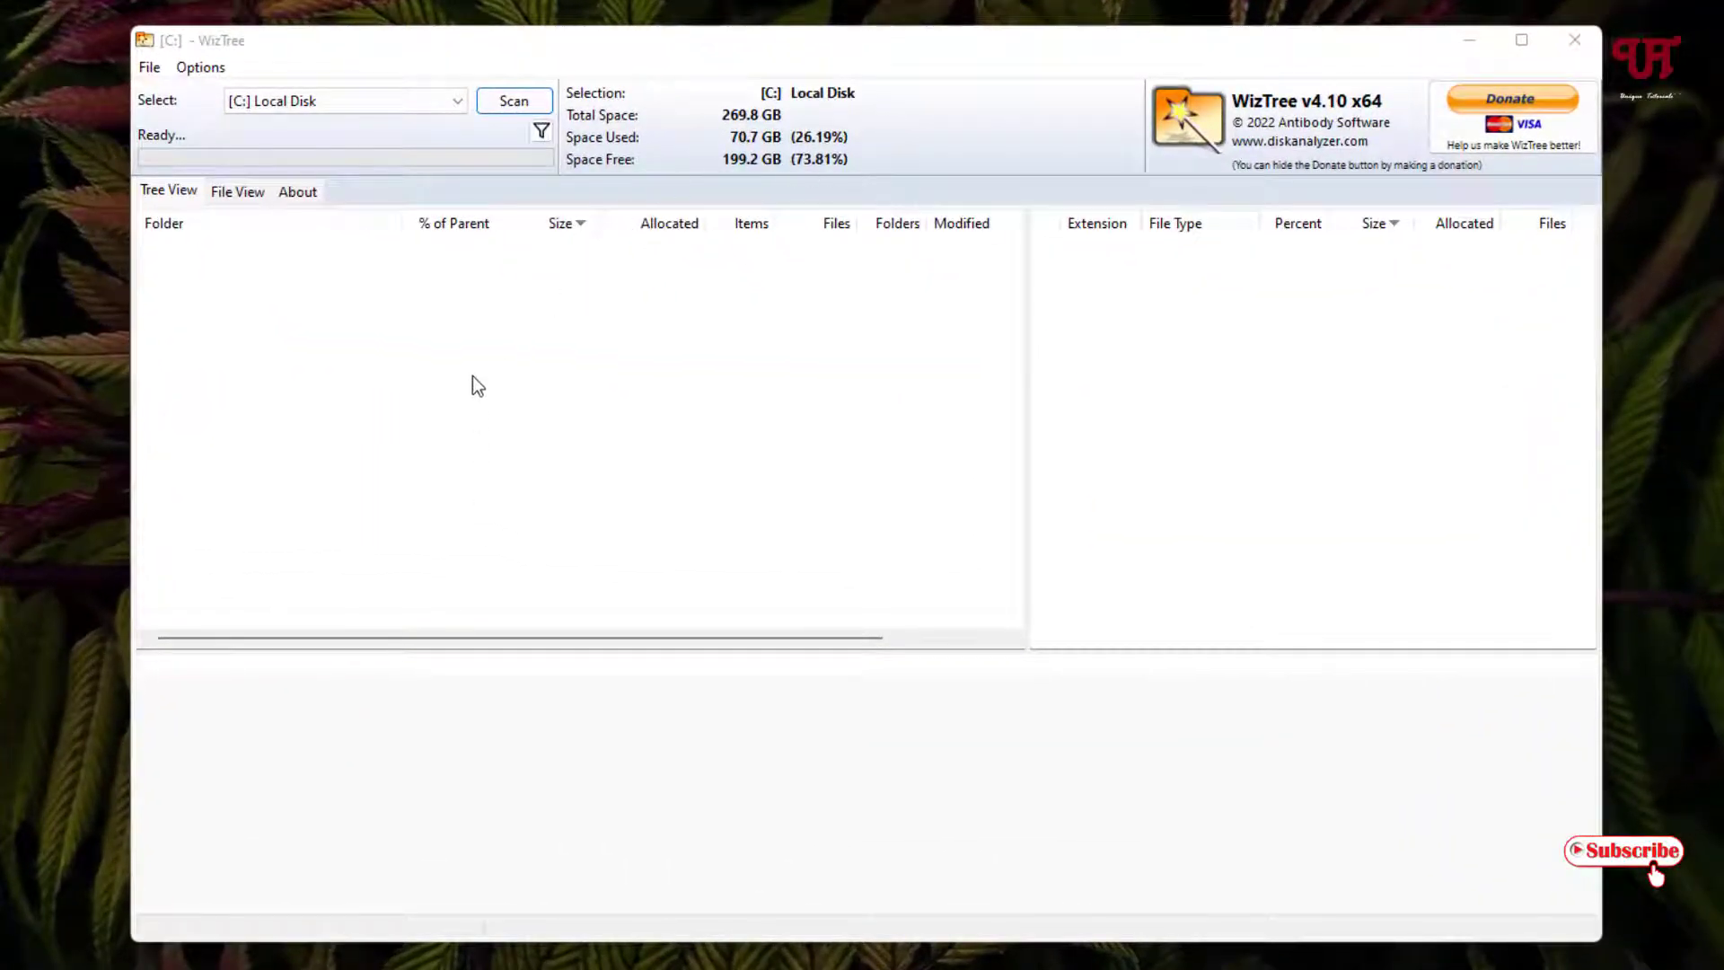
Scan the [C:] Local Disk drive and select its Windows folder to examine its disk usage.
click(460, 108)
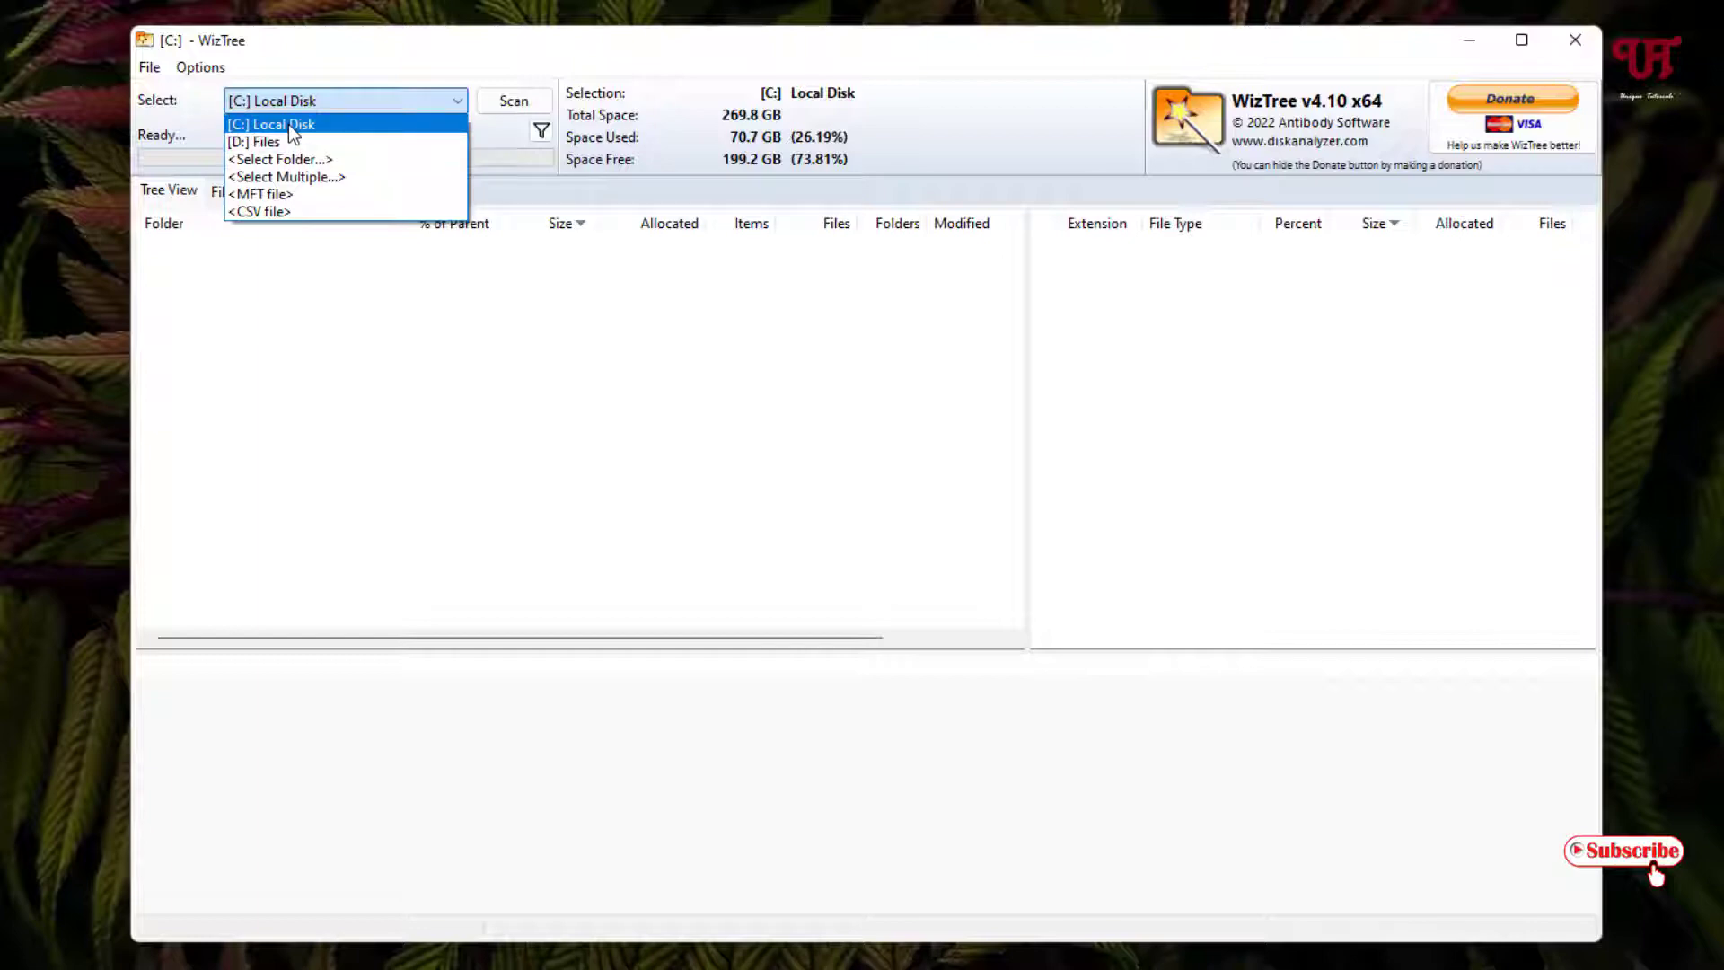
click(374, 63)
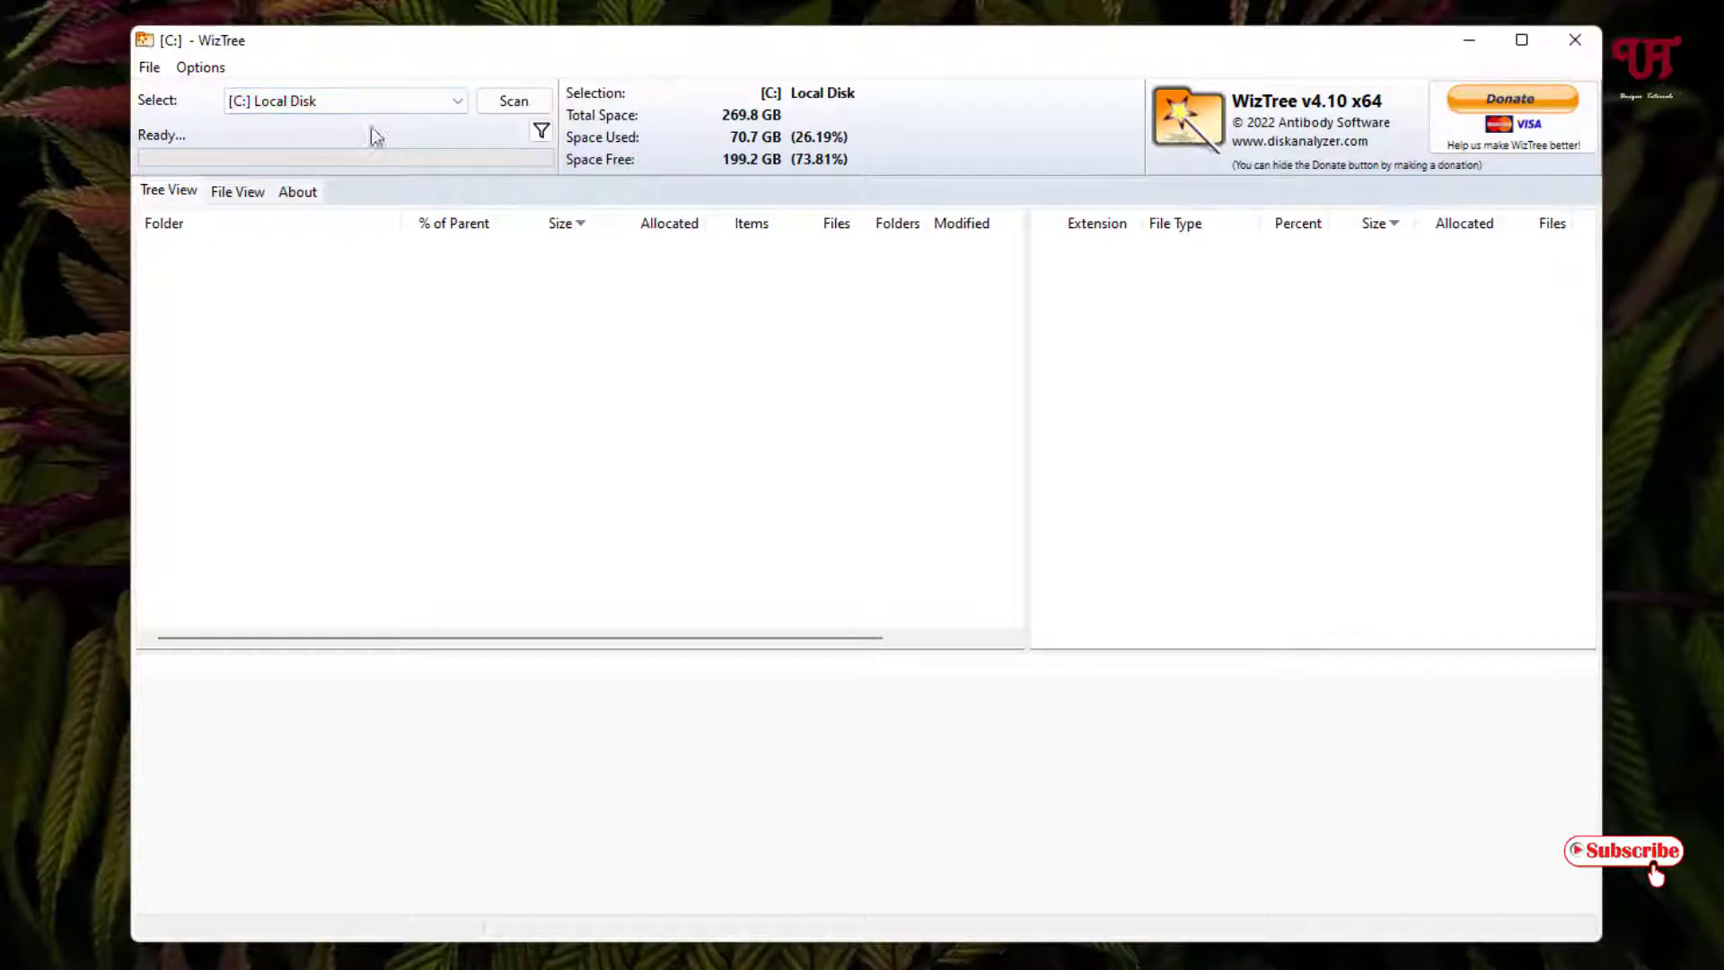
click(508, 106)
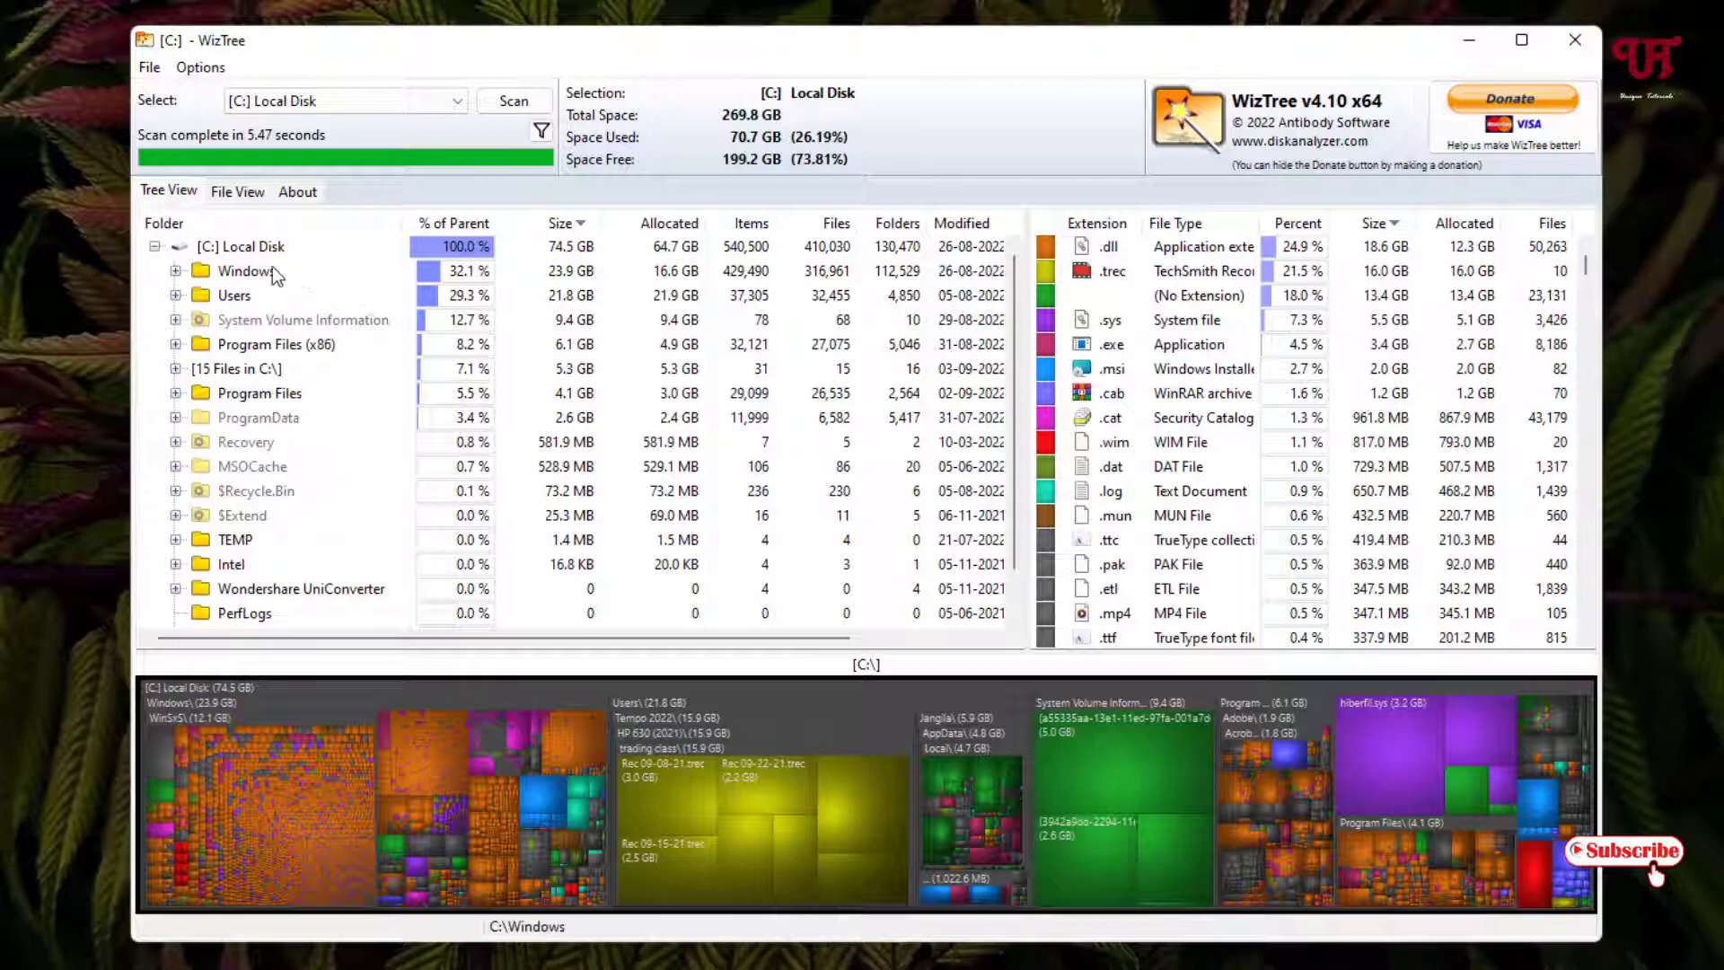
click(460, 278)
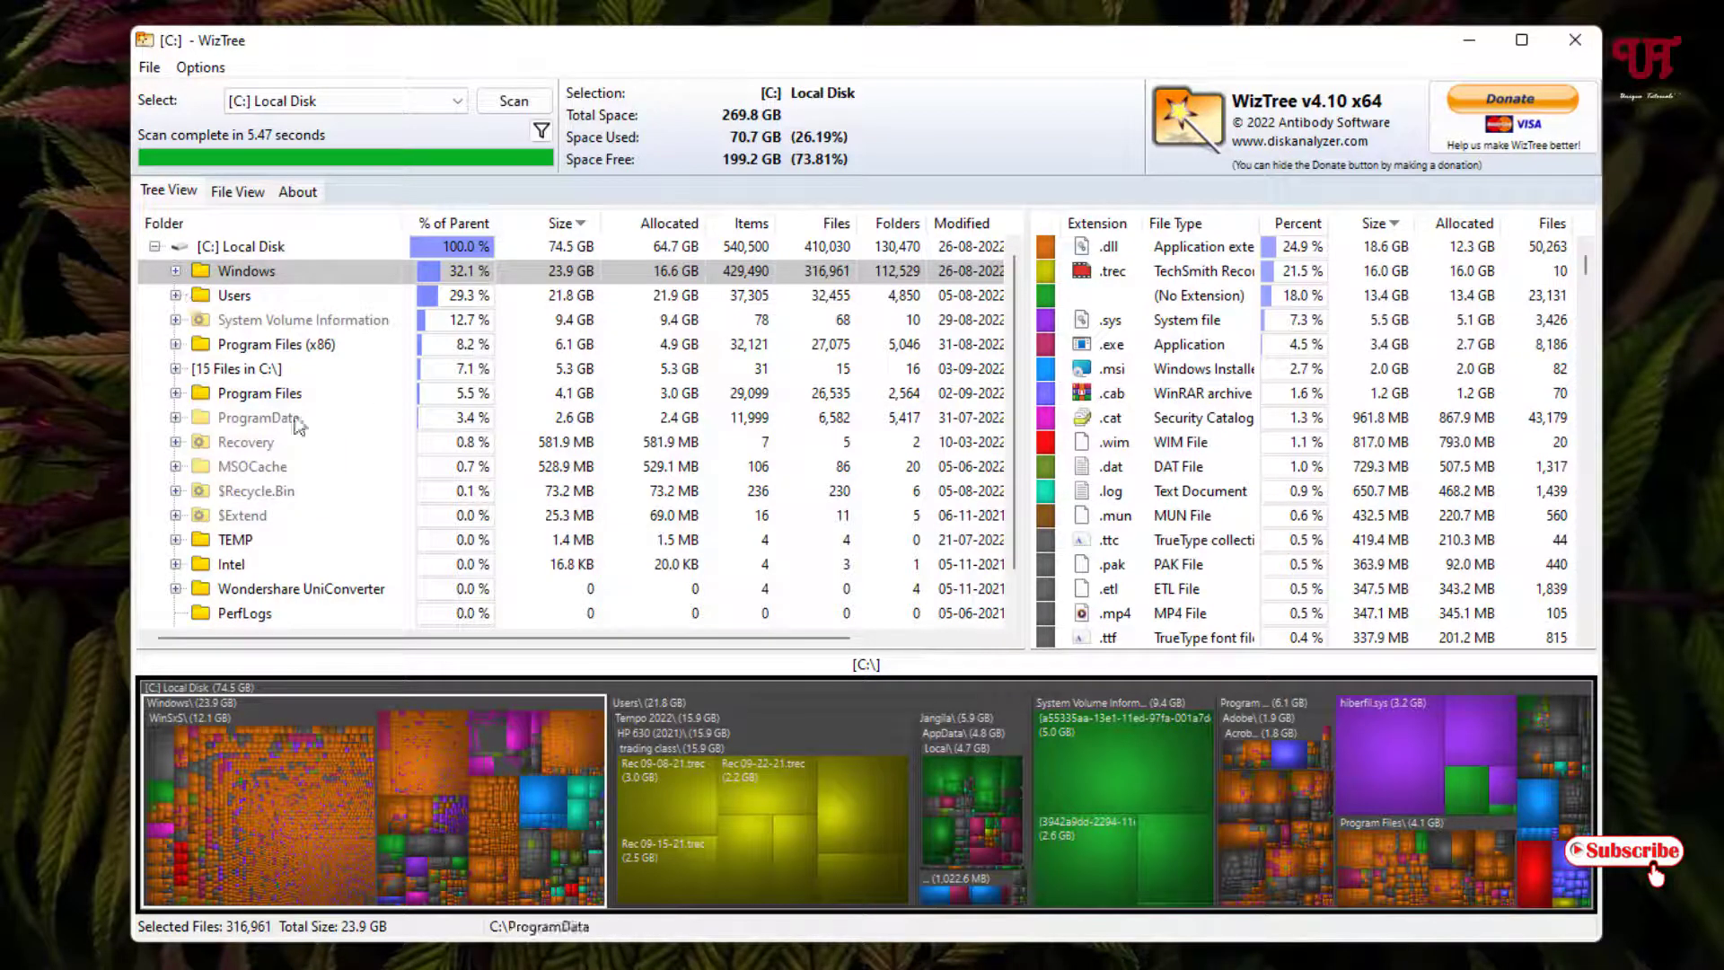
Scan the [D:] Files drive and select its Back up folder.
click(459, 104)
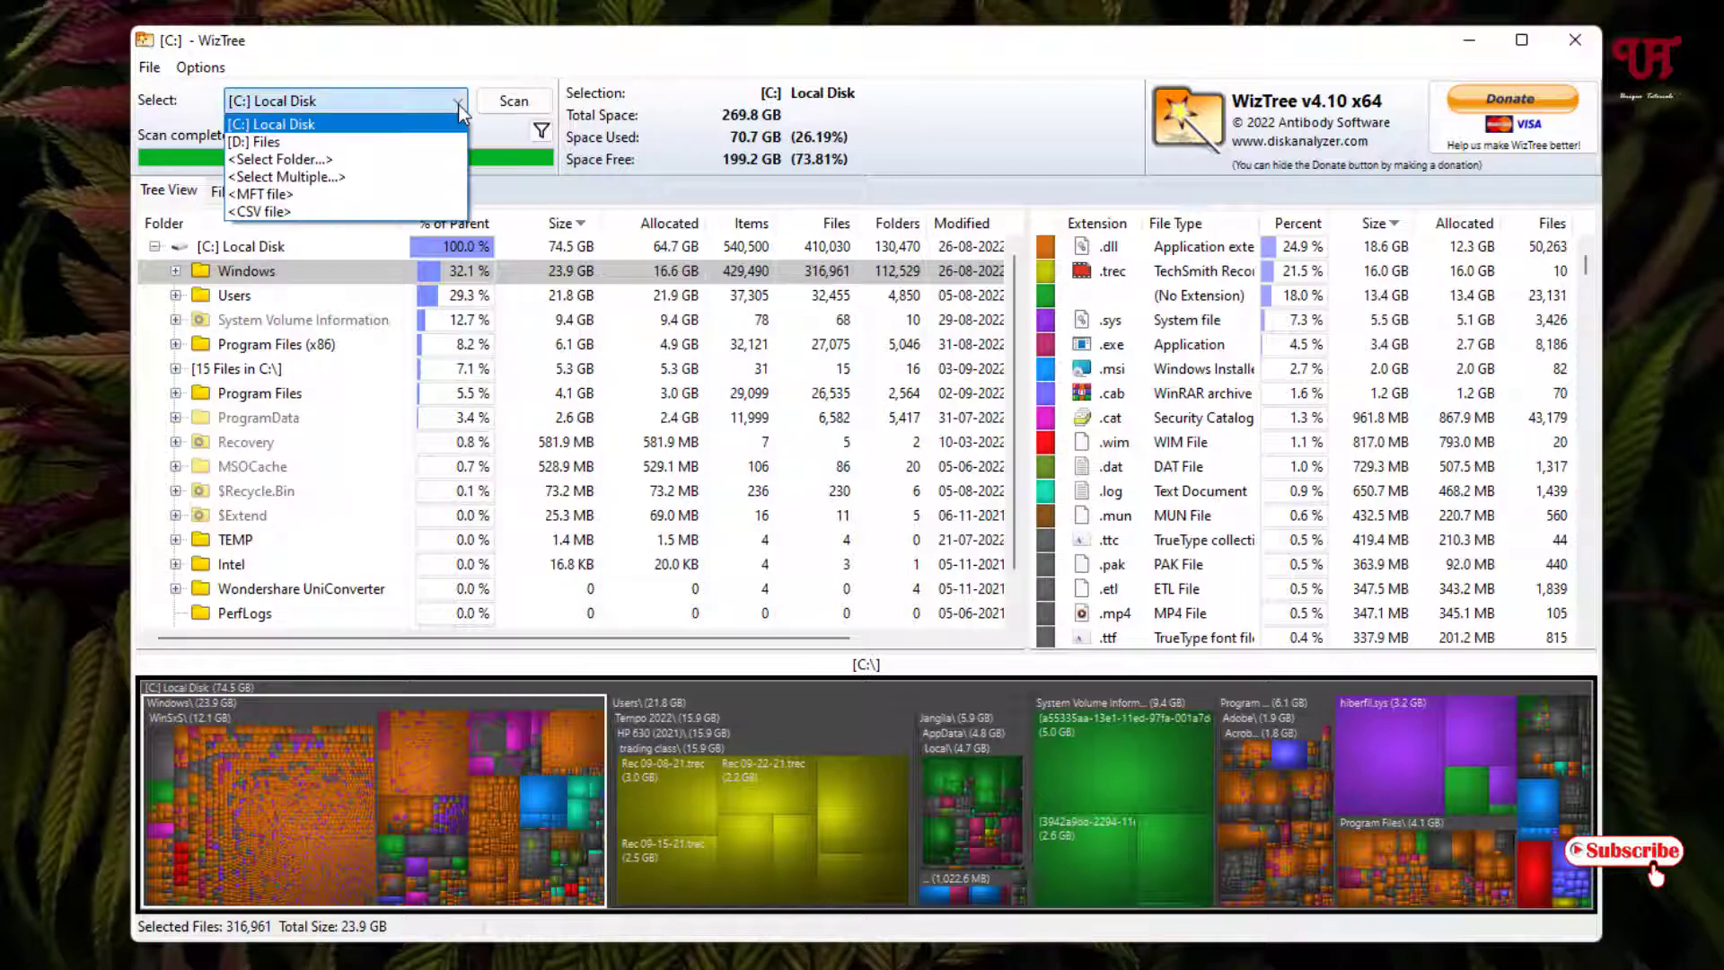
click(422, 139)
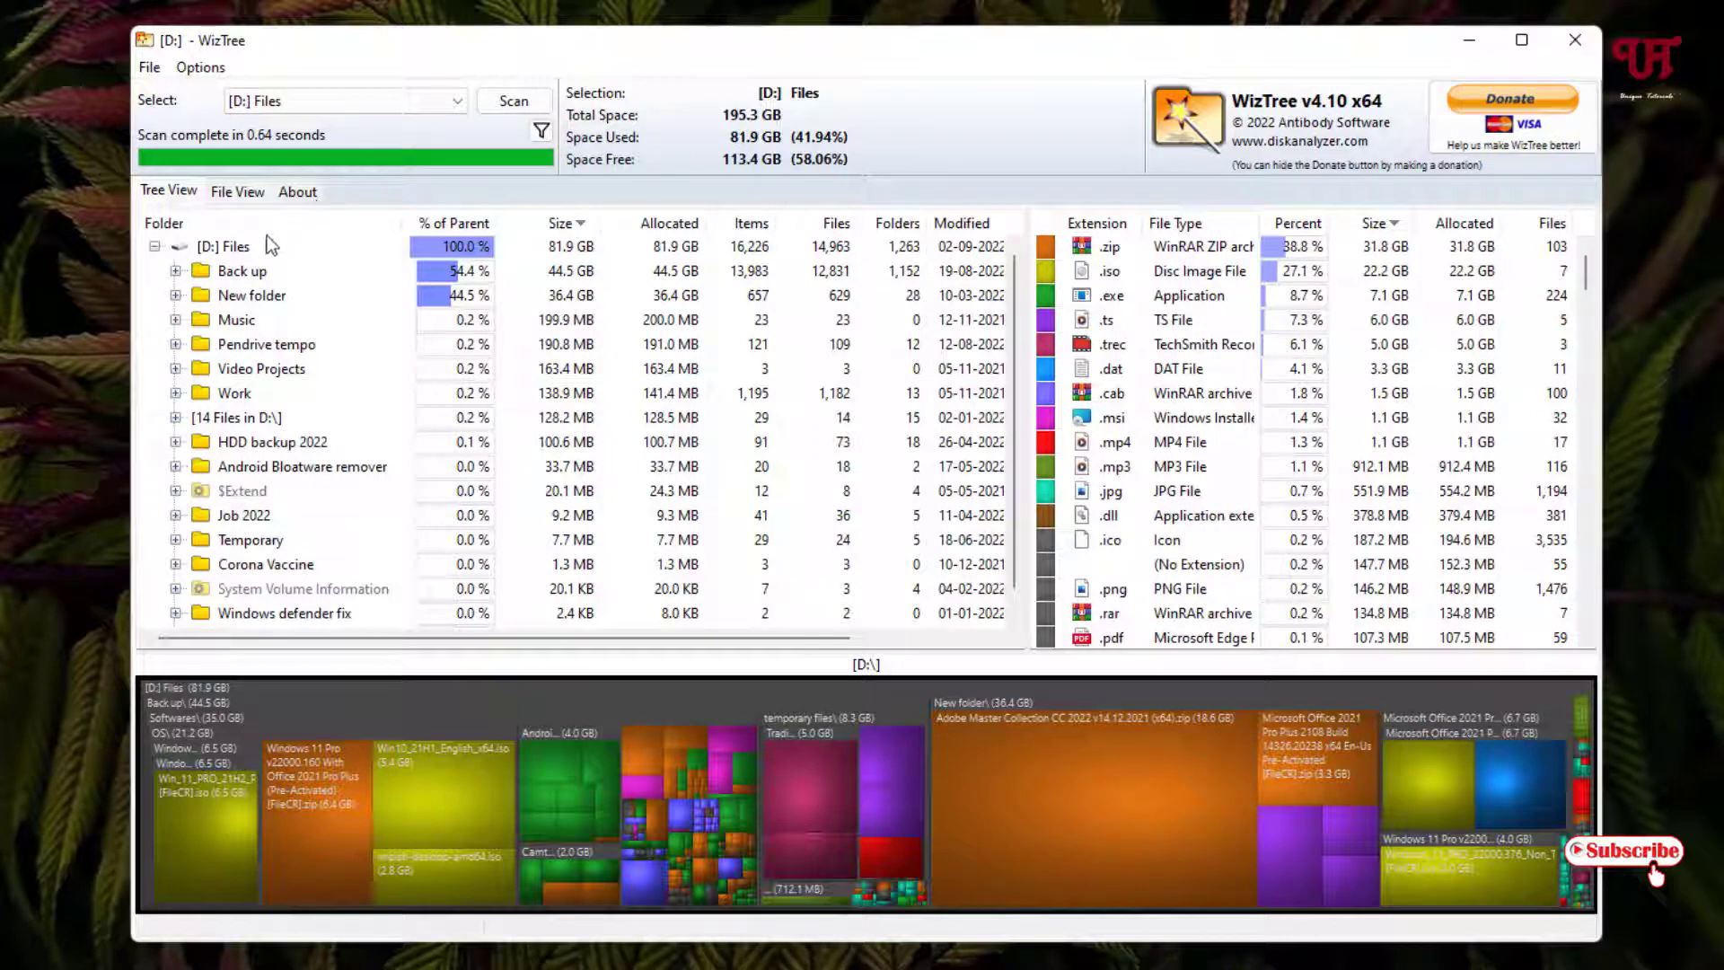
click(236, 277)
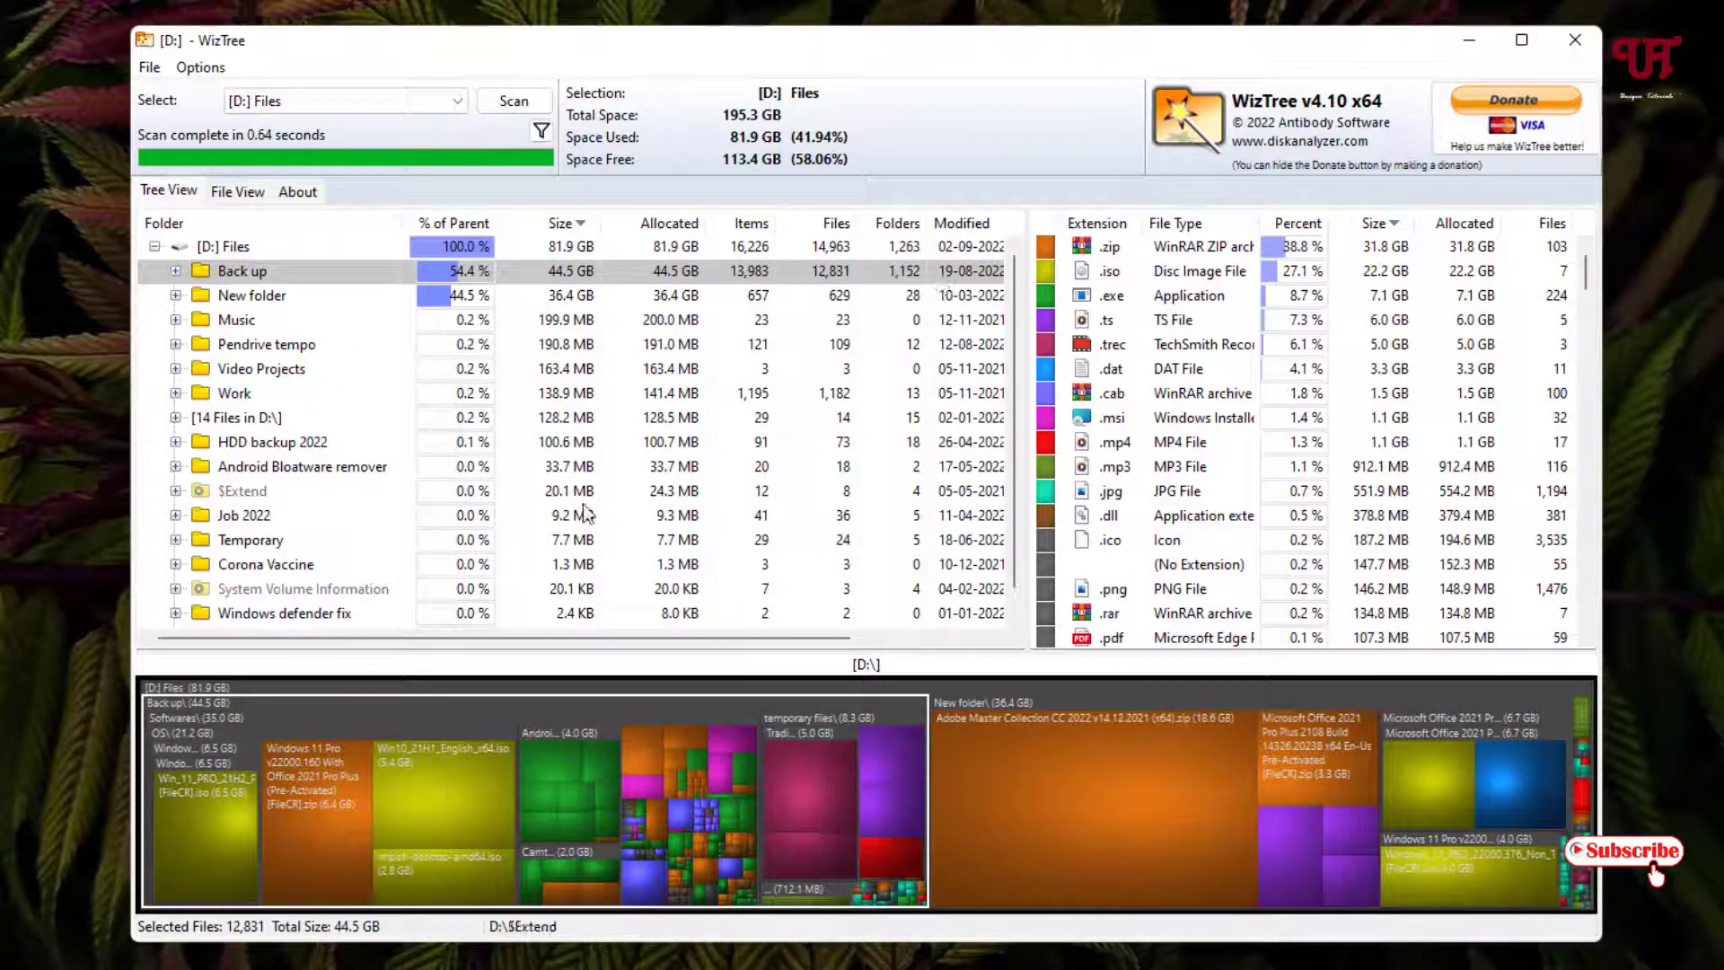
Export the D: drive's file types to a CSV file on the Desktop, keeping the suggested name.
click(147, 68)
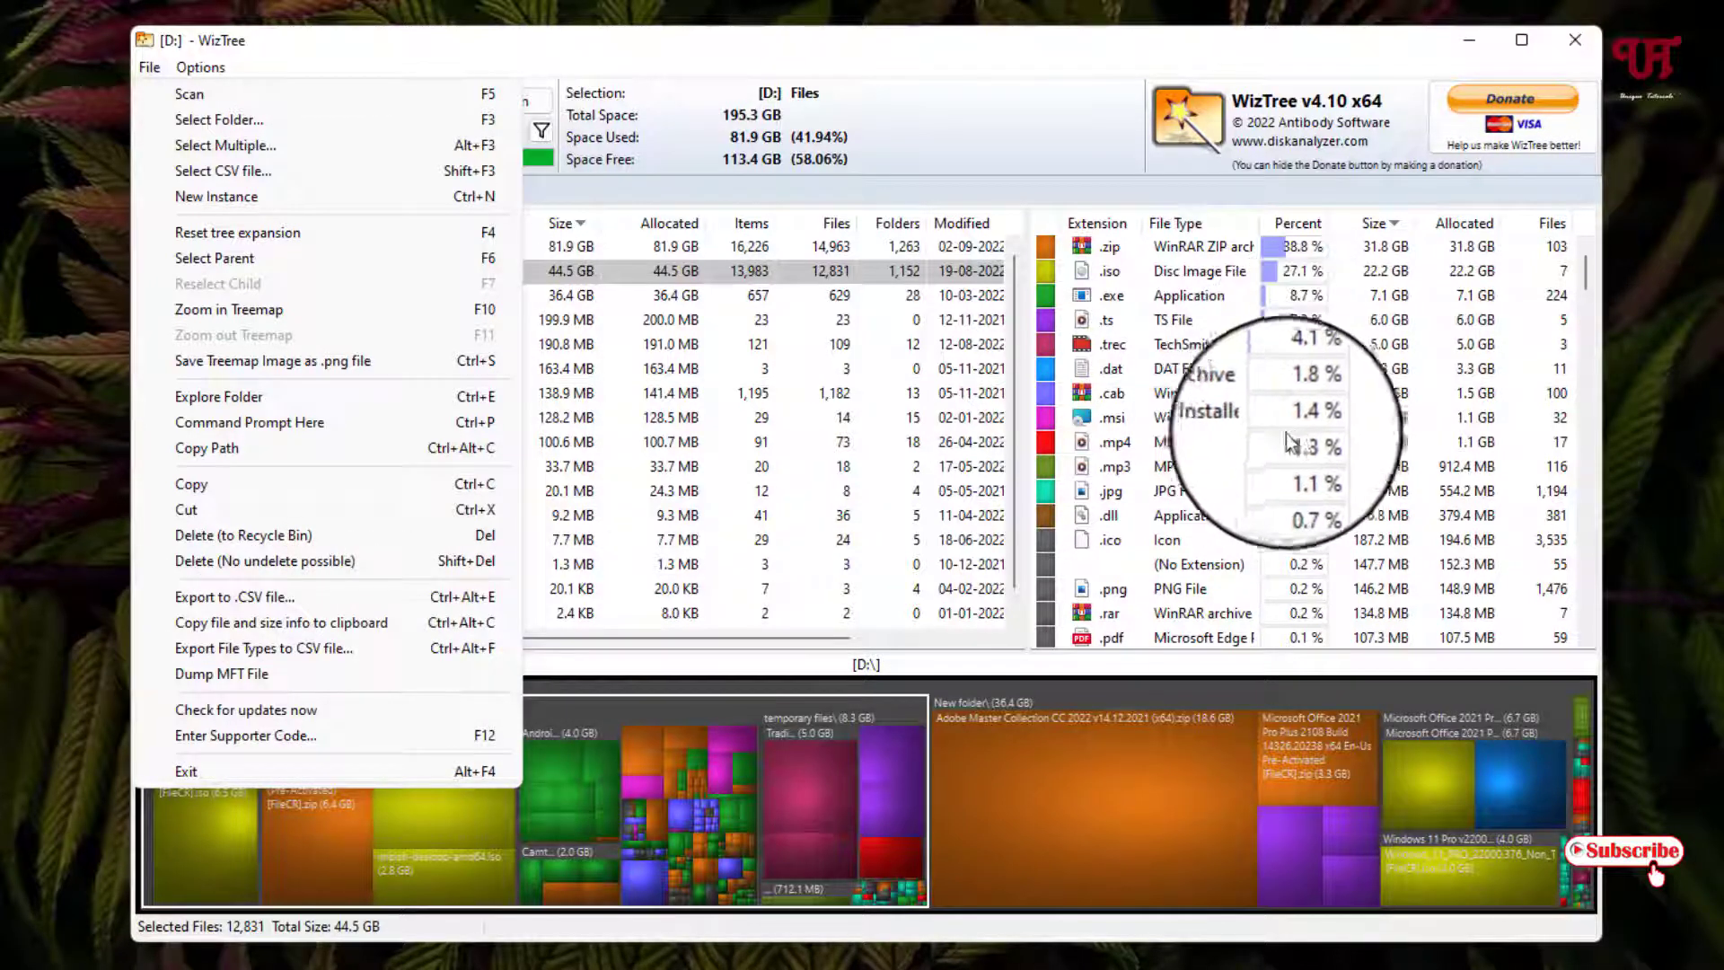
click(293, 643)
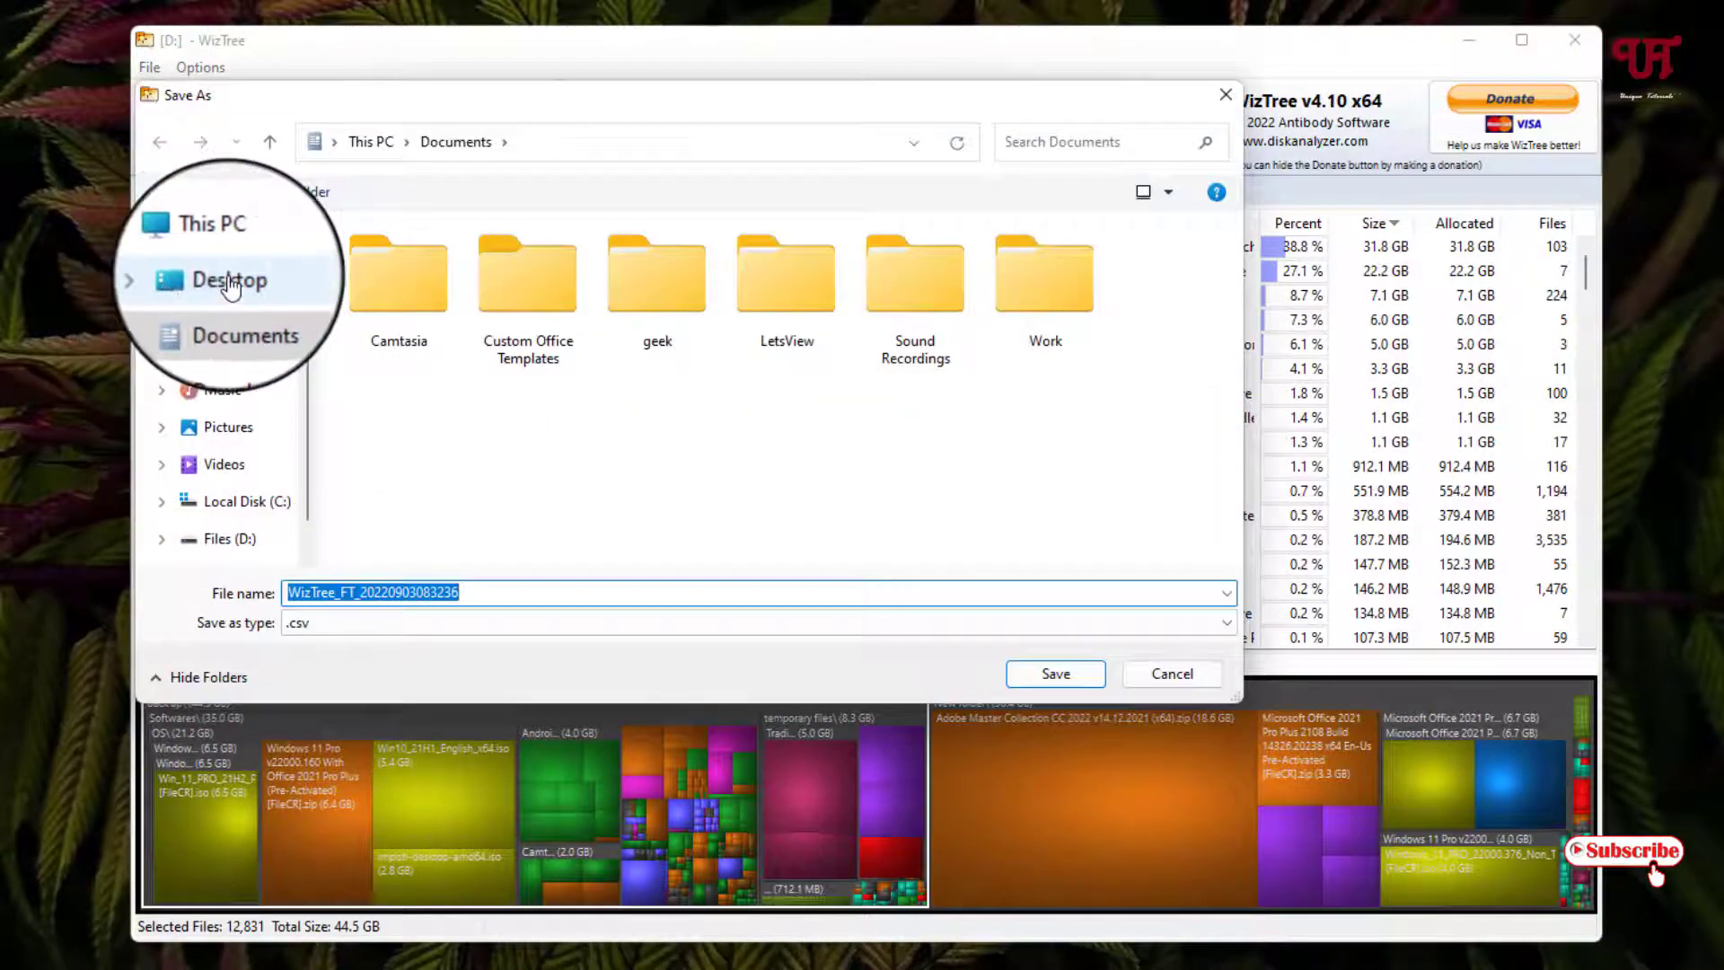
click(229, 278)
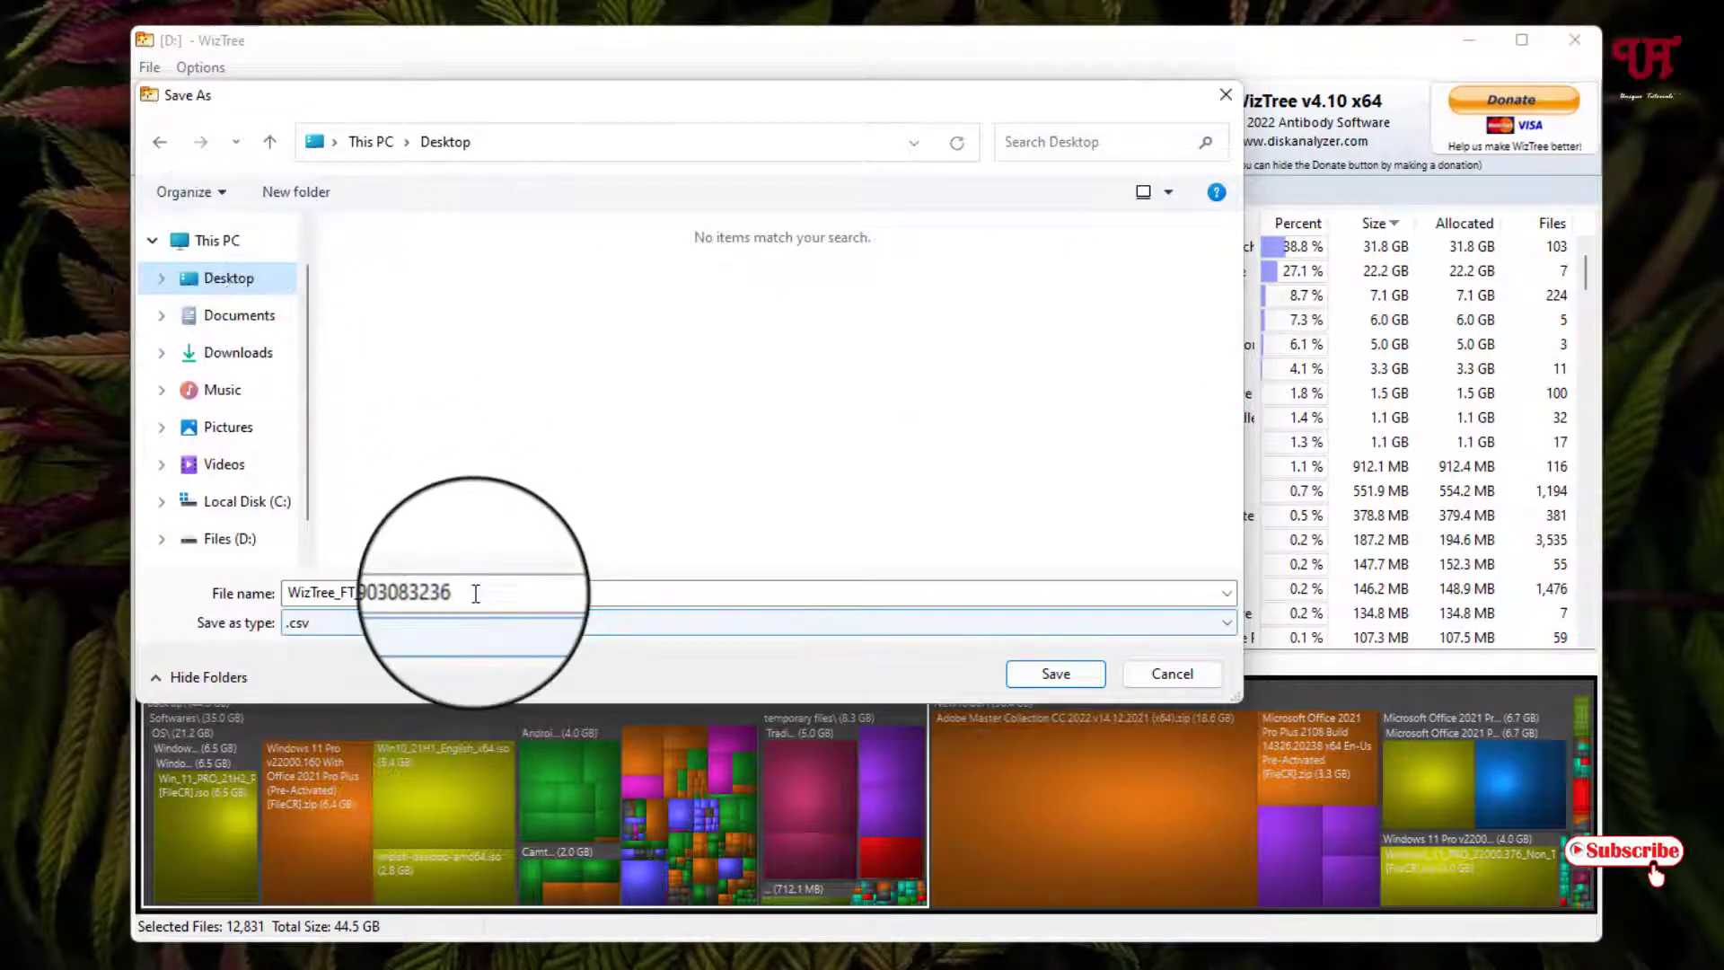
click(1051, 674)
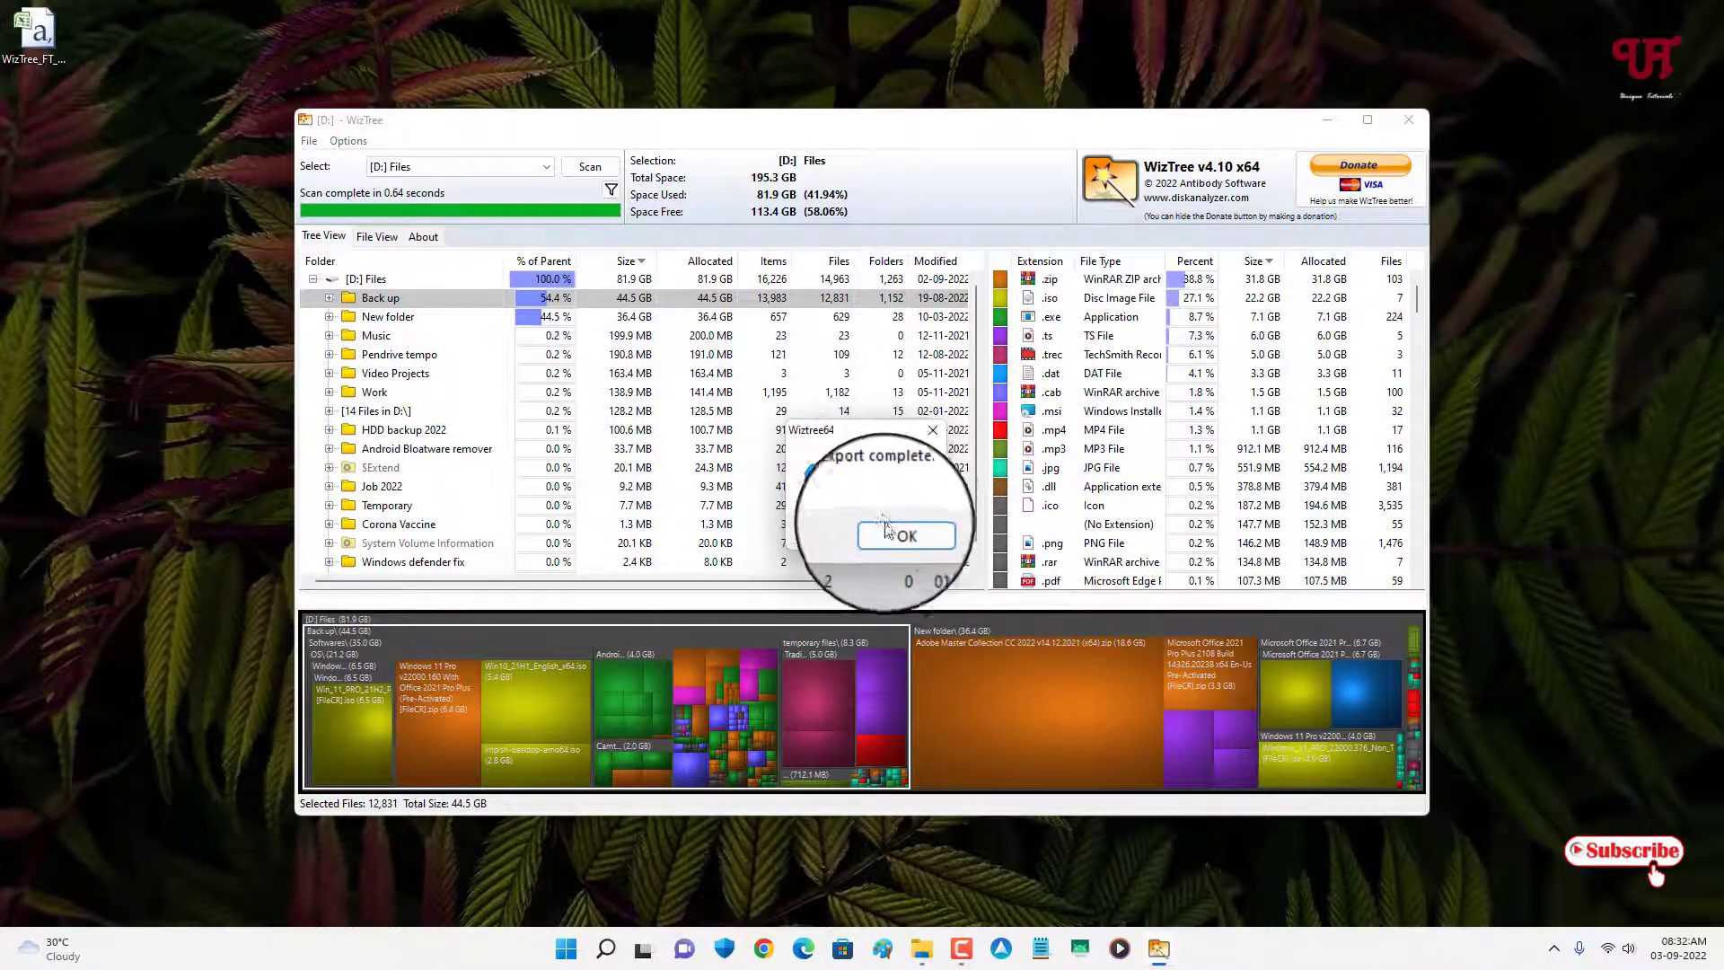
click(903, 534)
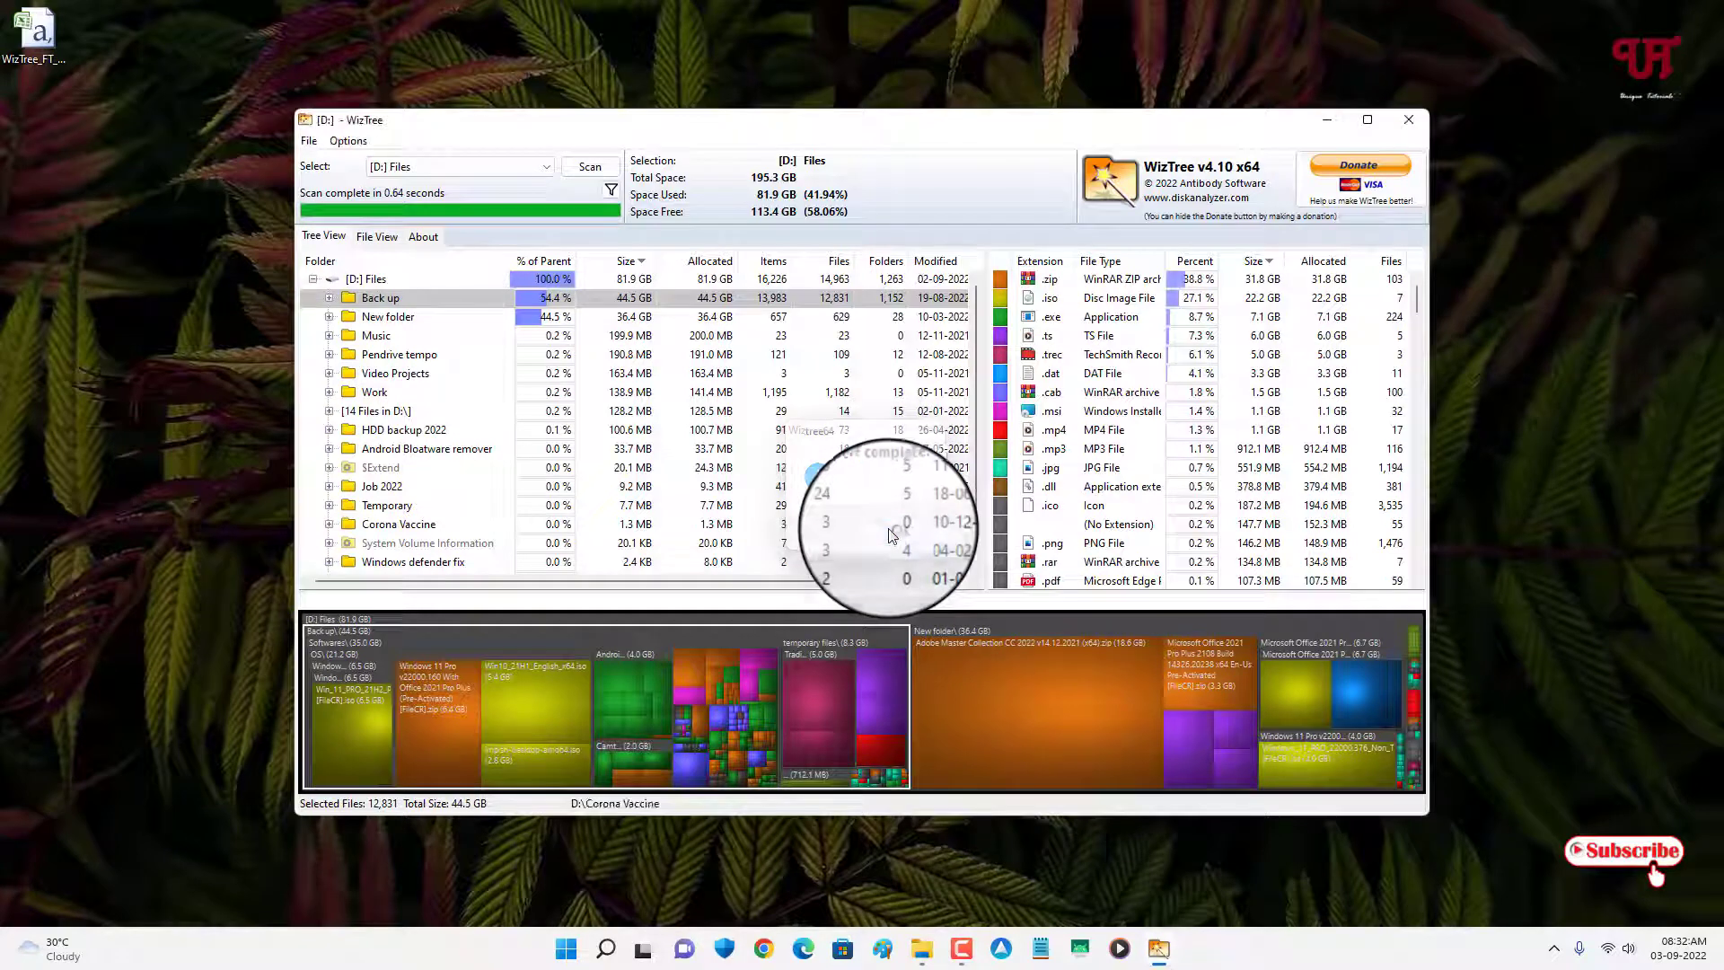
Open the exported file types CSV in Excel, review its extension, percentage and size rows, and close it.
click(19, 49)
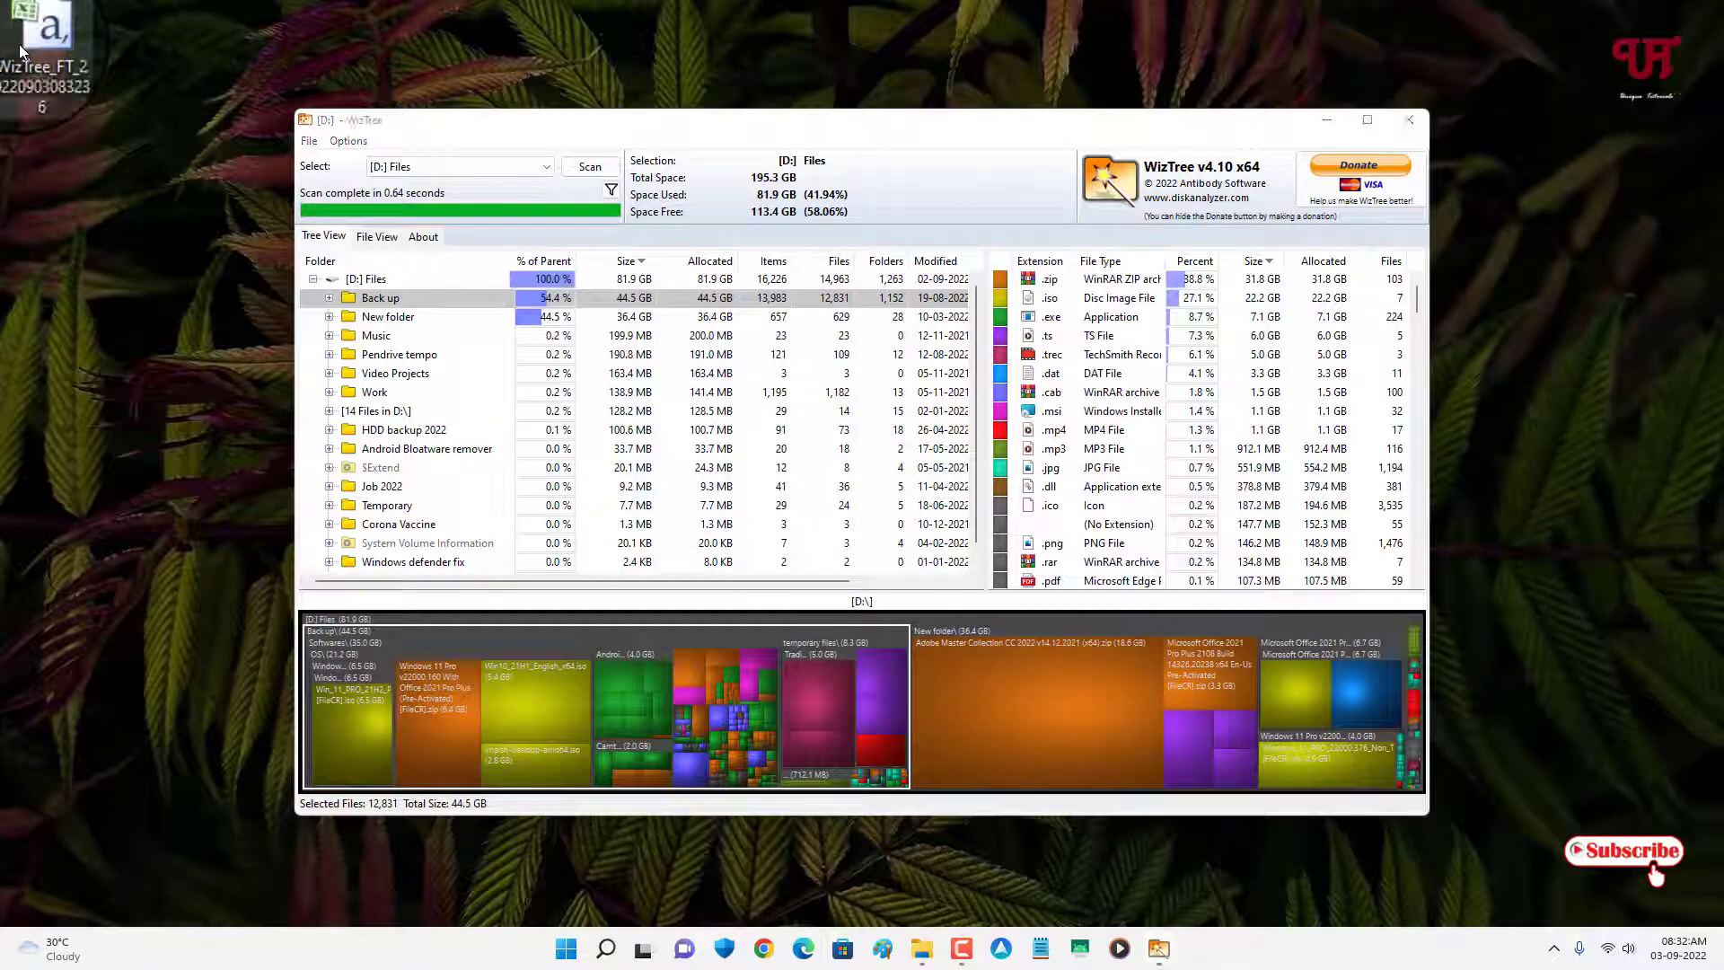
mouse_move(19, 45)
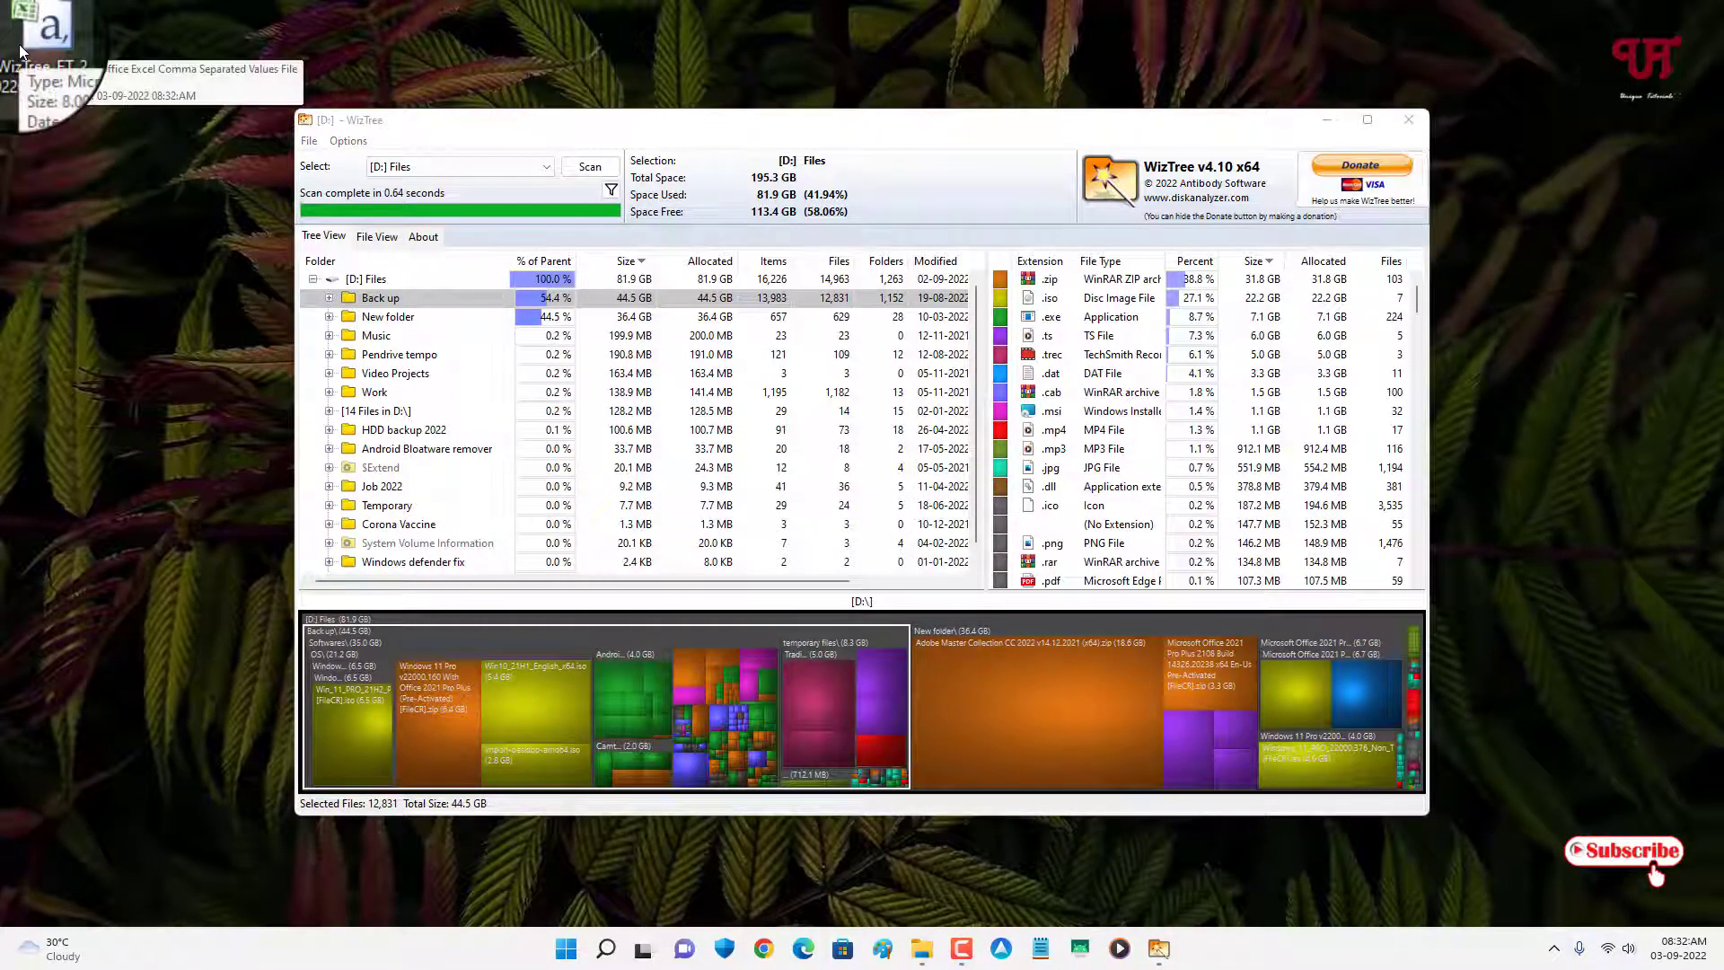
double_click(20, 50)
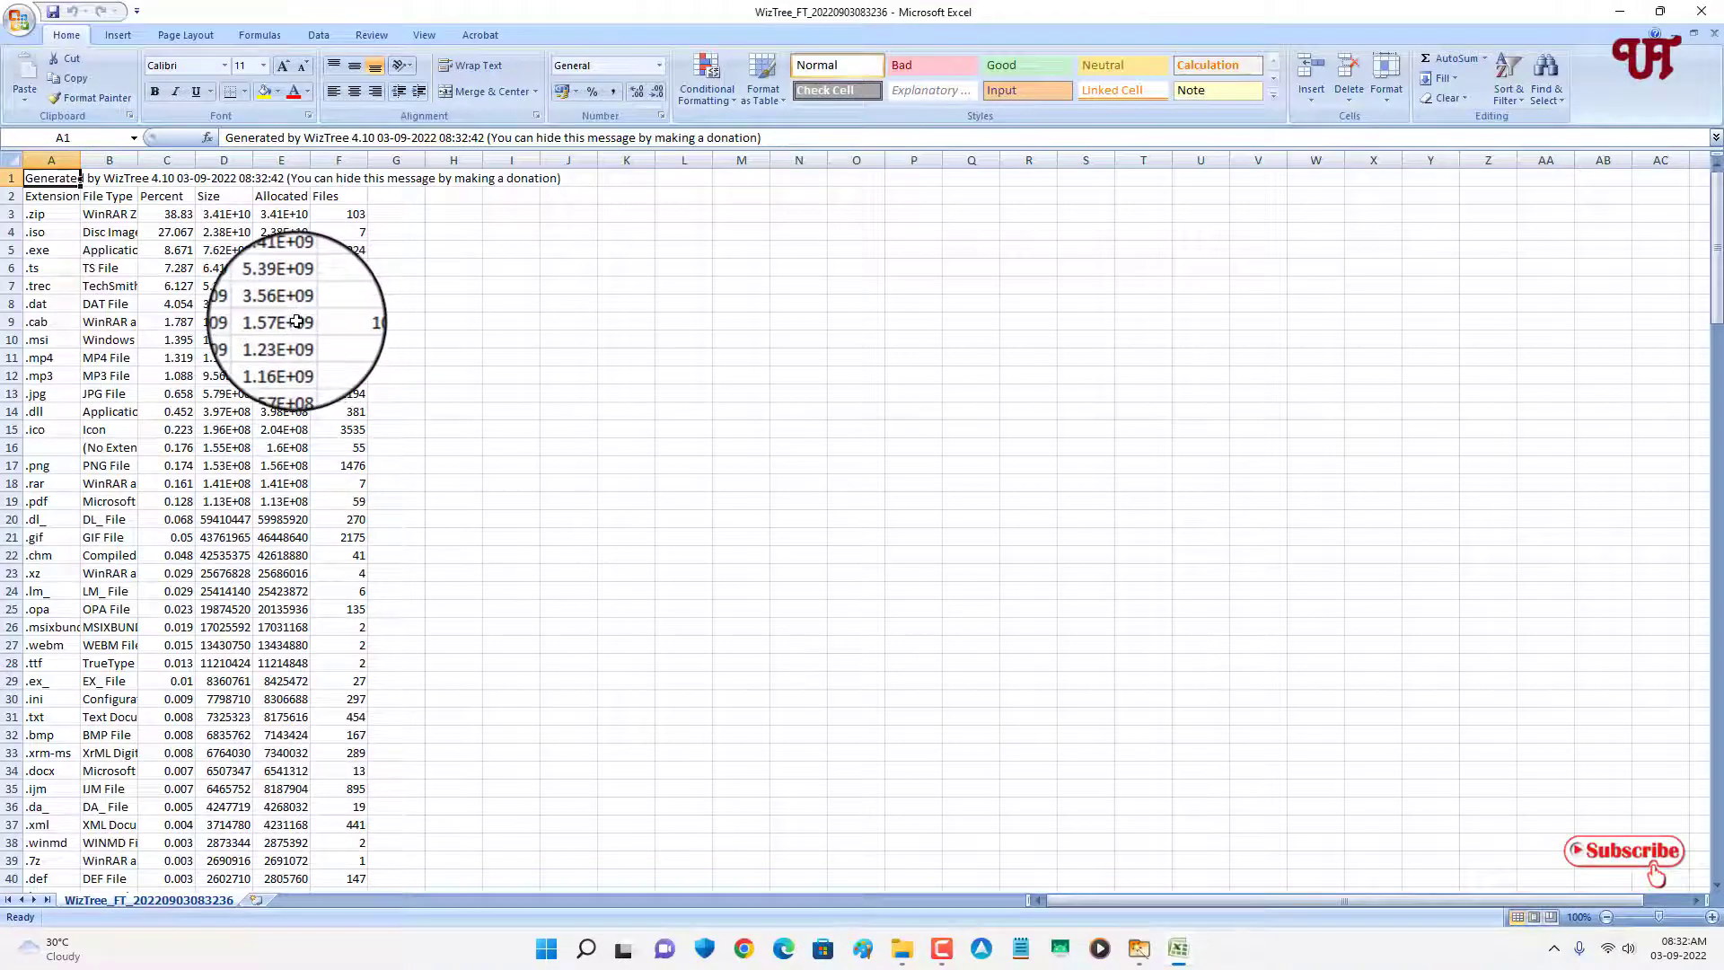
scroll(305, 322, down, 6)
scroll(297, 321, up, 3)
scroll(297, 321, up, 3)
scroll(297, 321, down, 3)
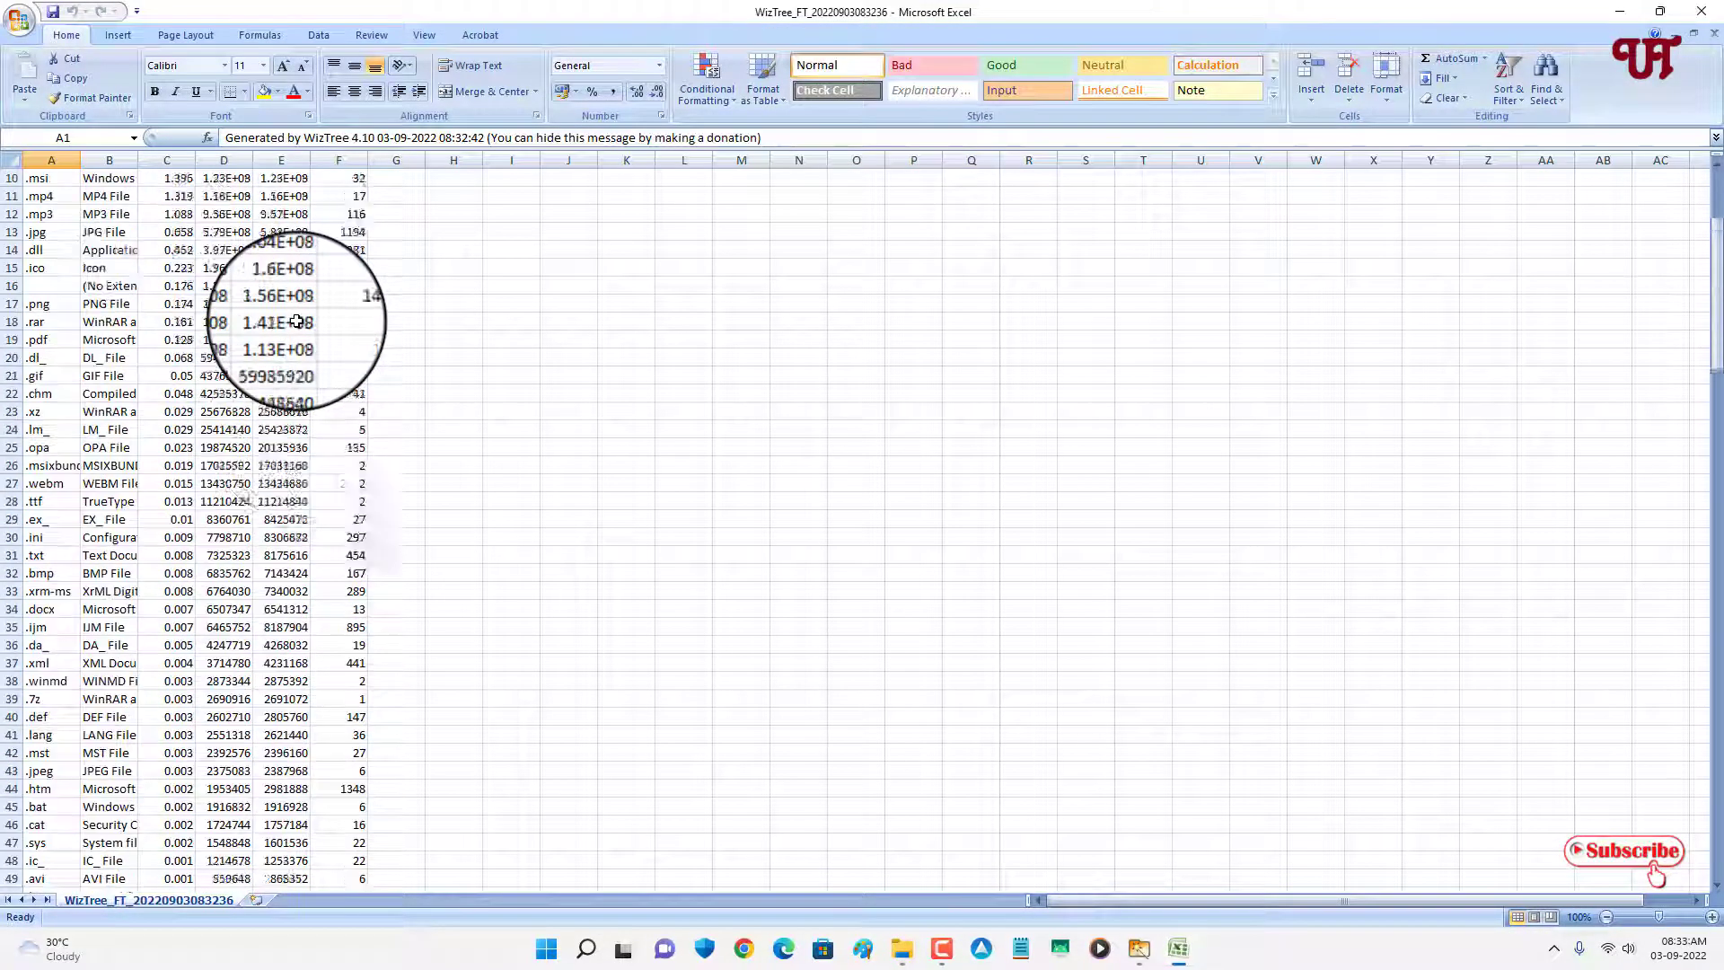
scroll(292, 325, up, 3)
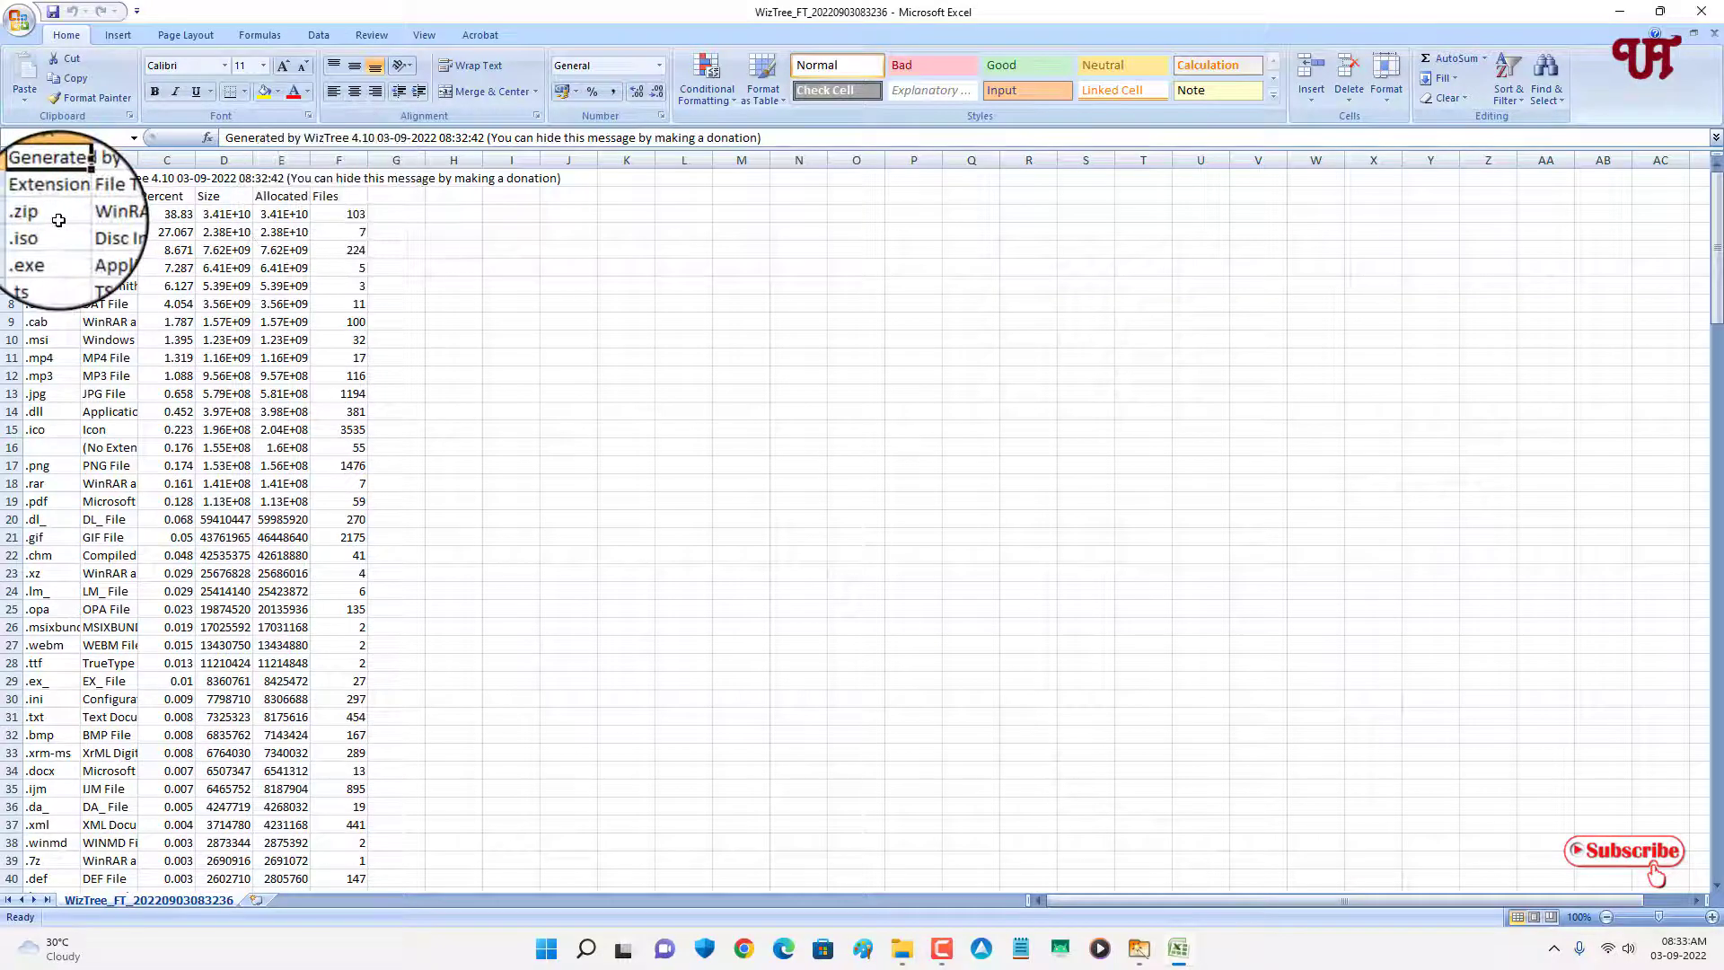
scroll(303, 398, down, 10)
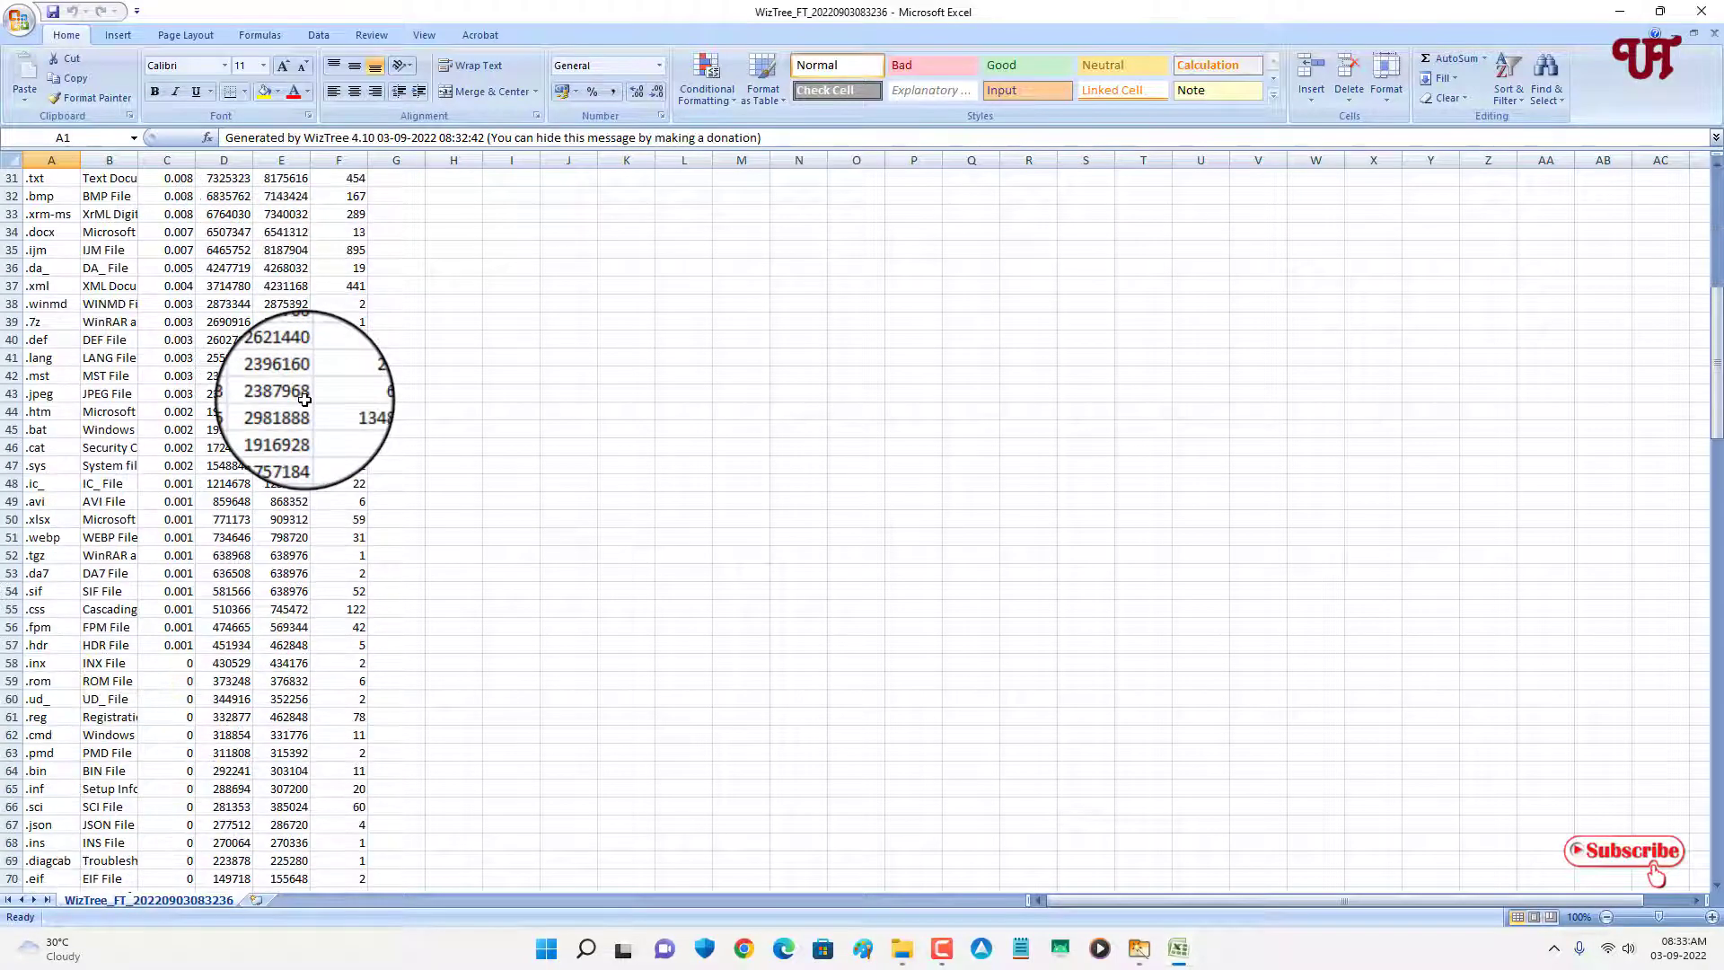
click(1706, 9)
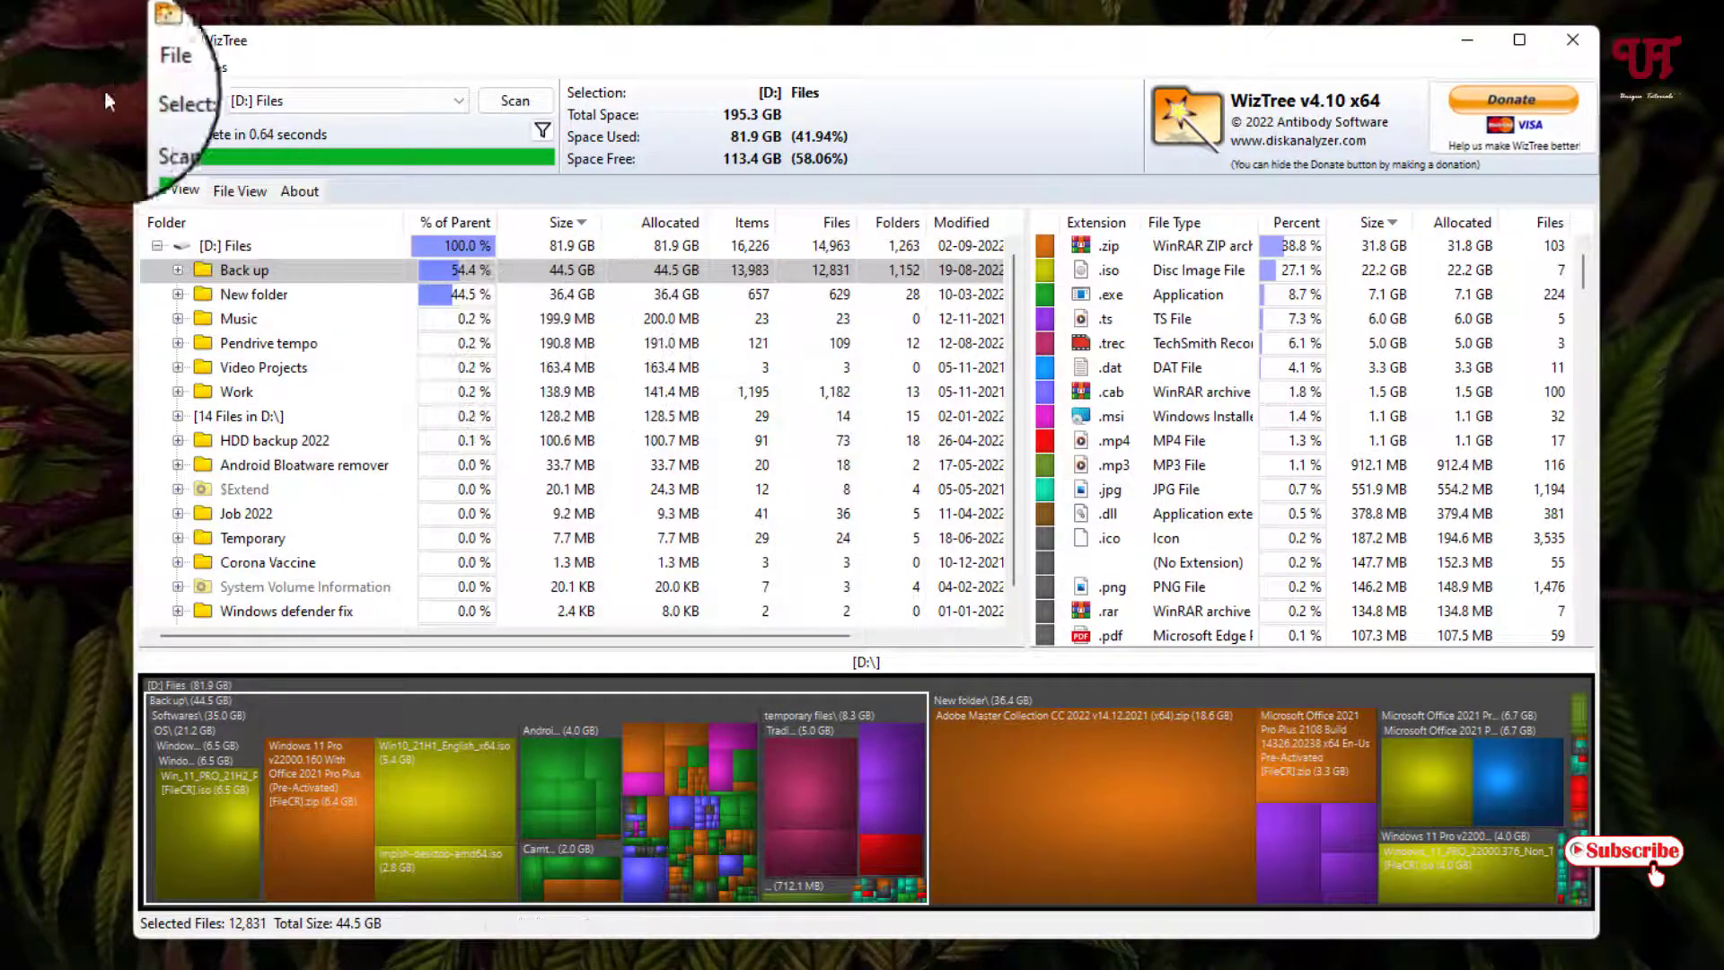
Export the Back up folder's file listing to a CSV file on the Desktop, keeping the suggested name.
click(150, 68)
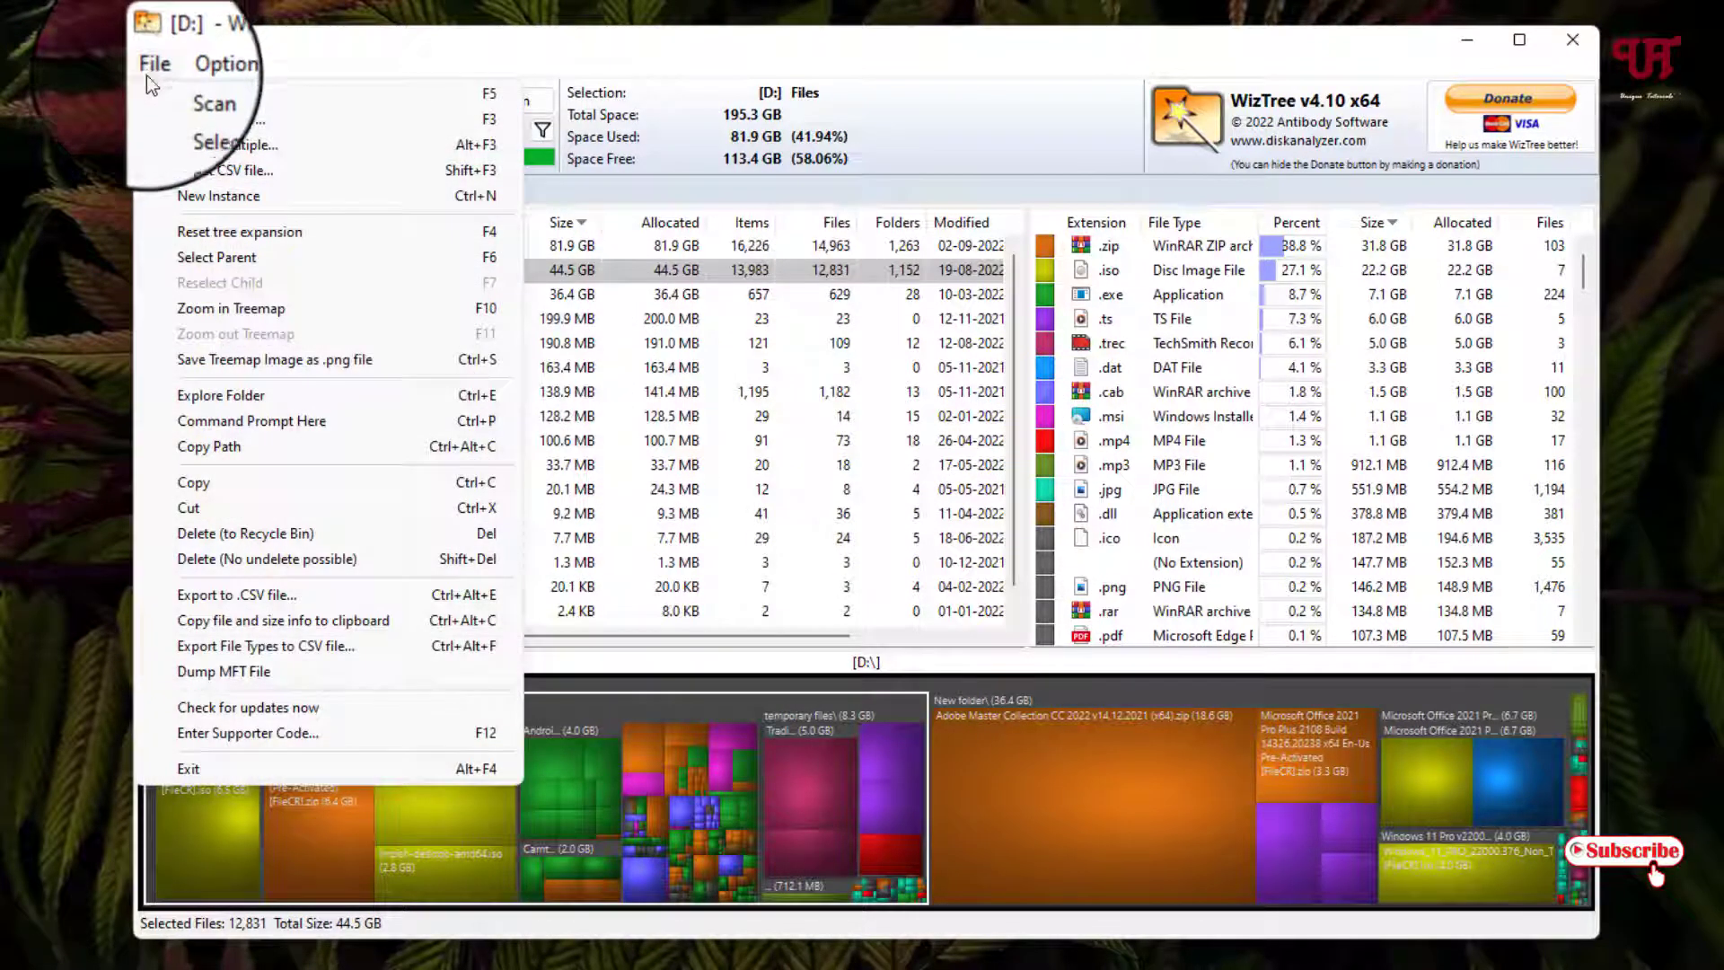
click(262, 599)
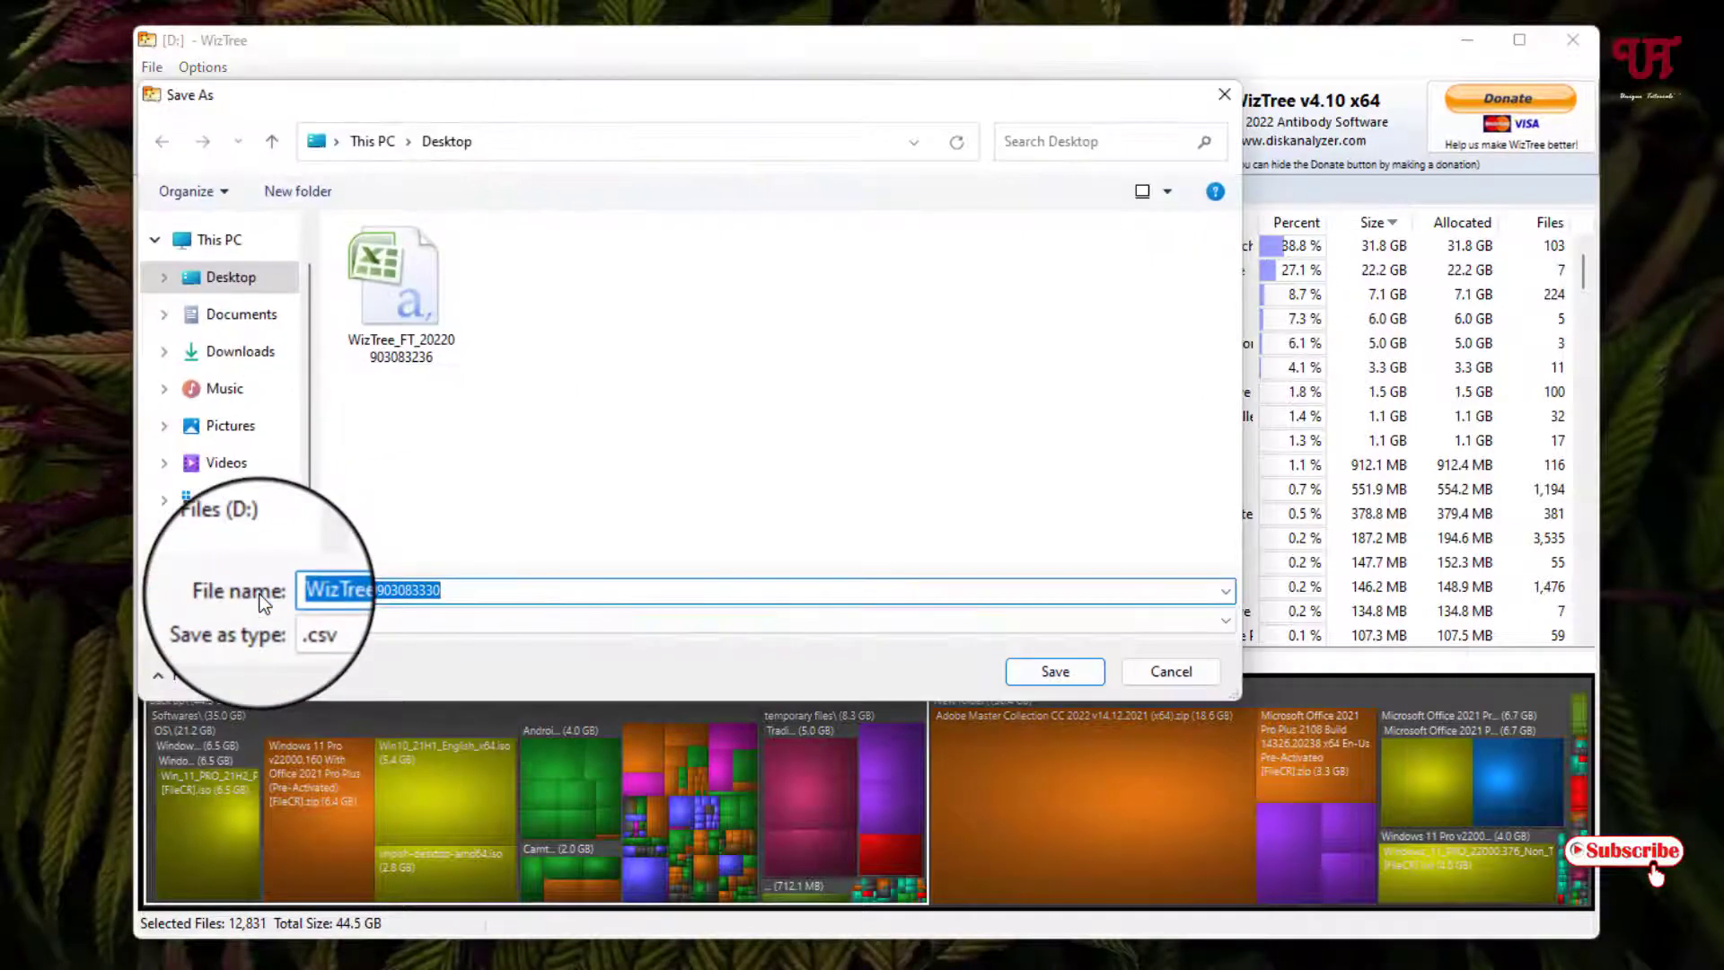
click(1063, 682)
click(912, 569)
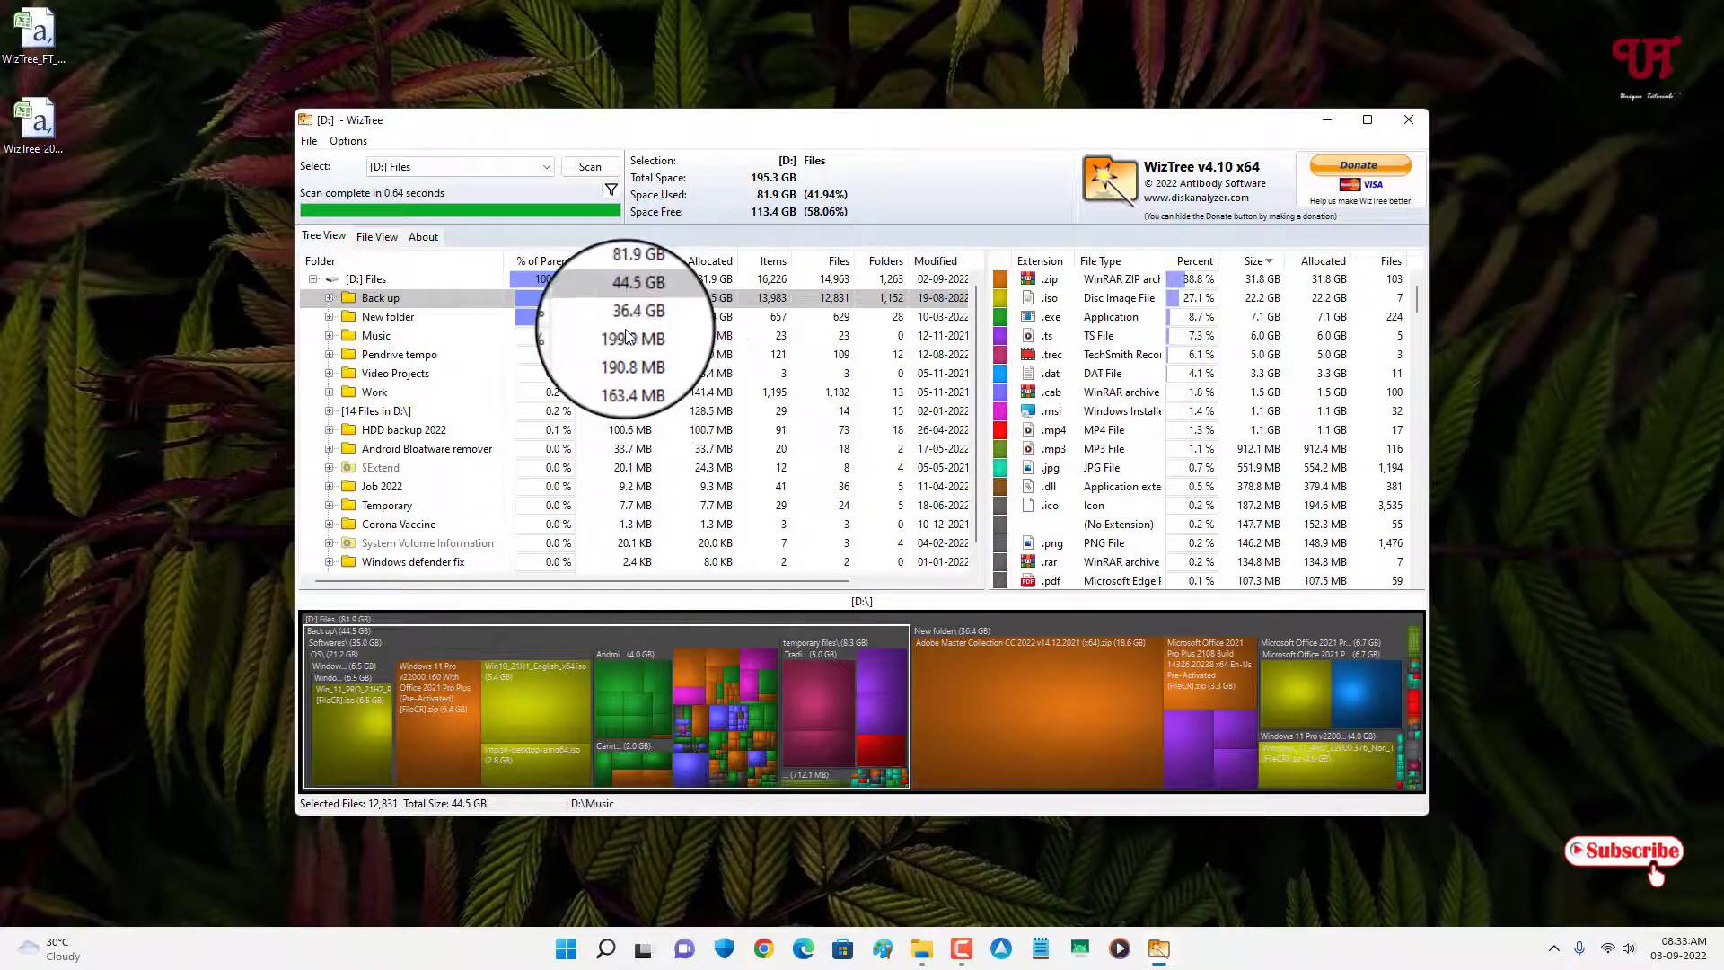
Open the exported Back up listing in Excel, review its file size and folder rows, and close both Excel and WizTree.
double_click(54, 143)
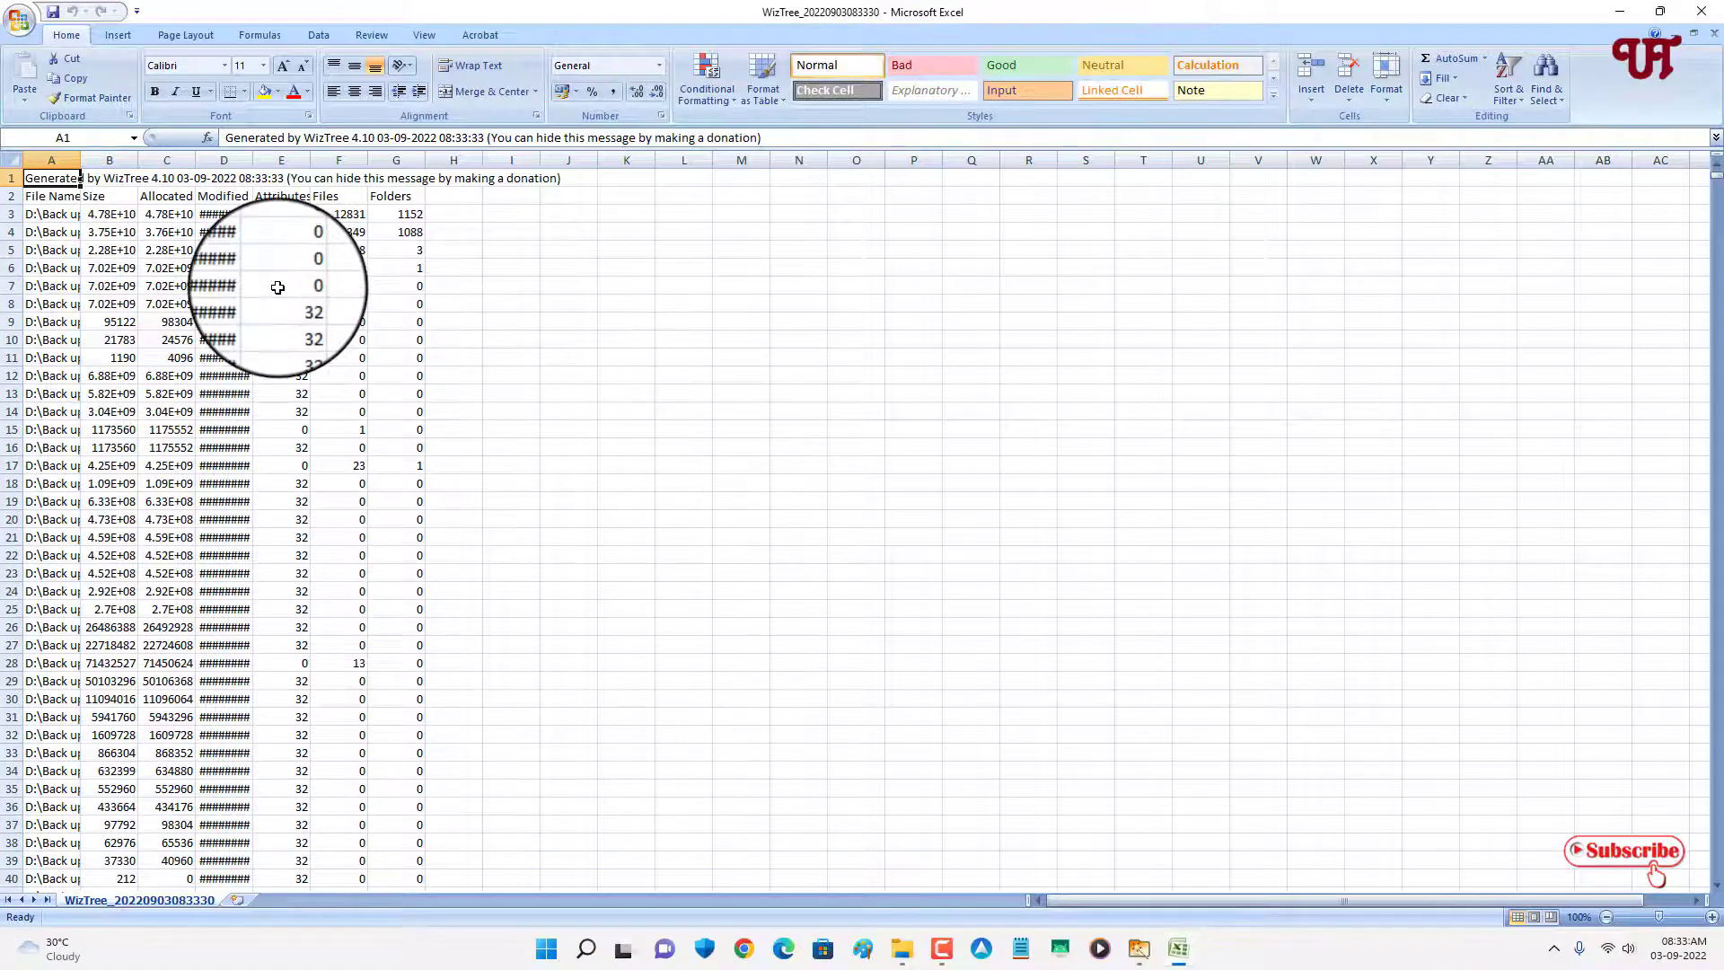
scroll(278, 286, down, 13)
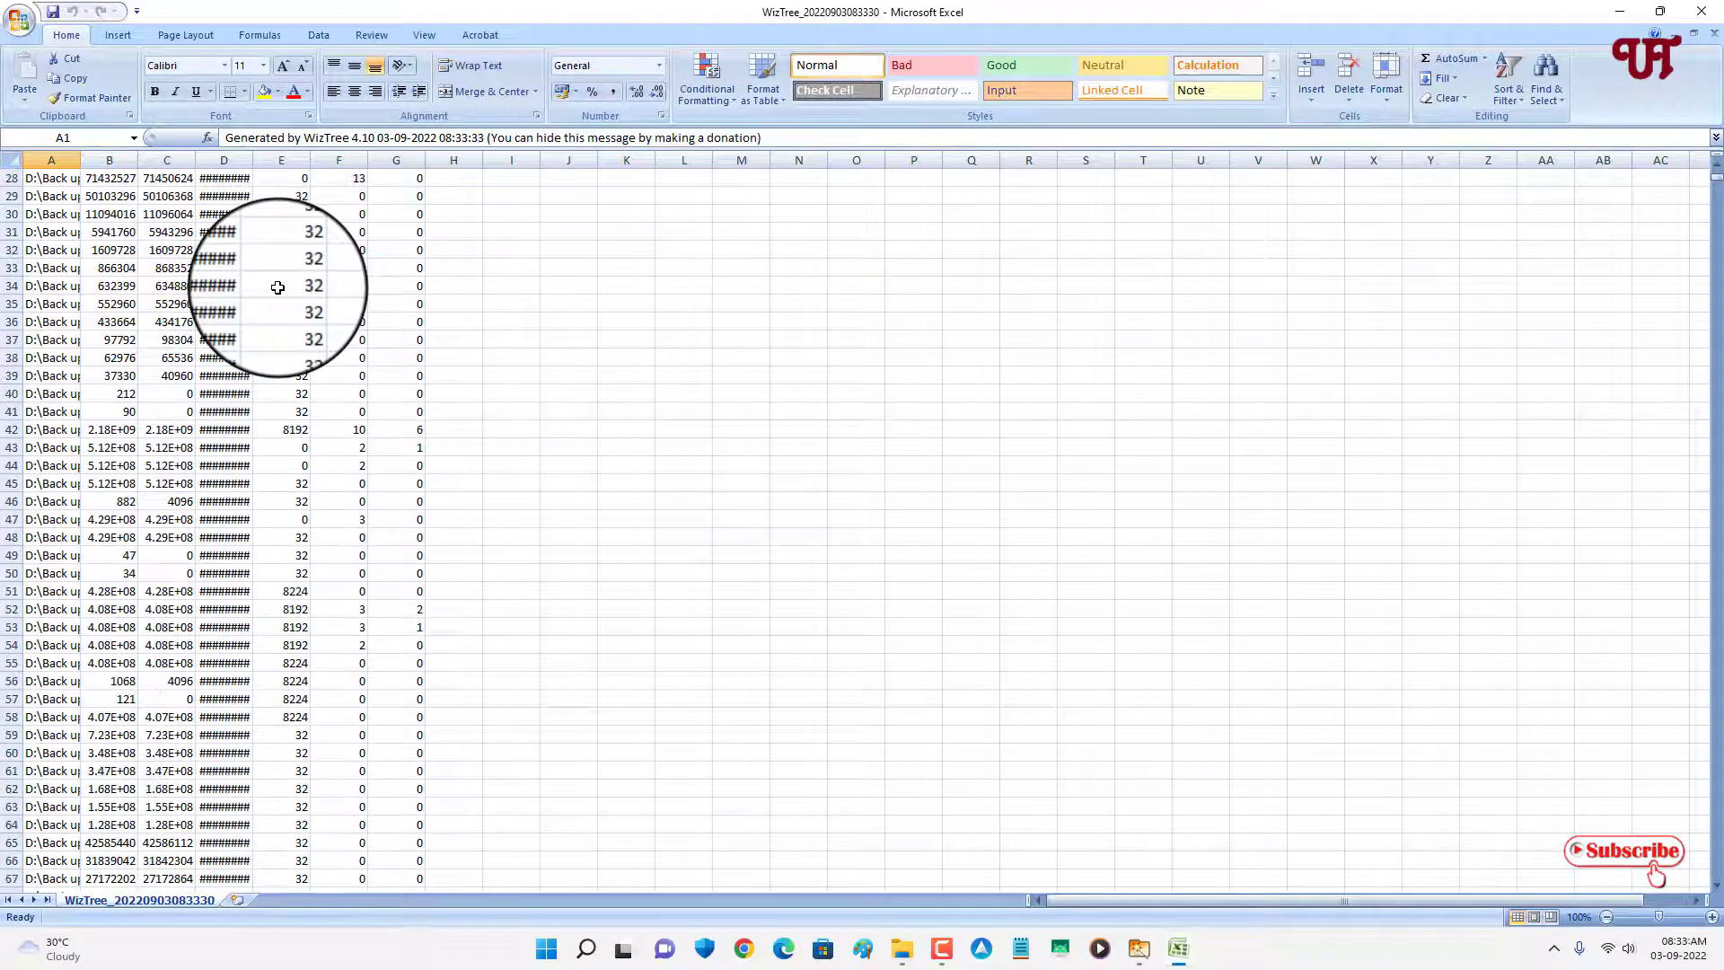
scroll(277, 287, down, 6)
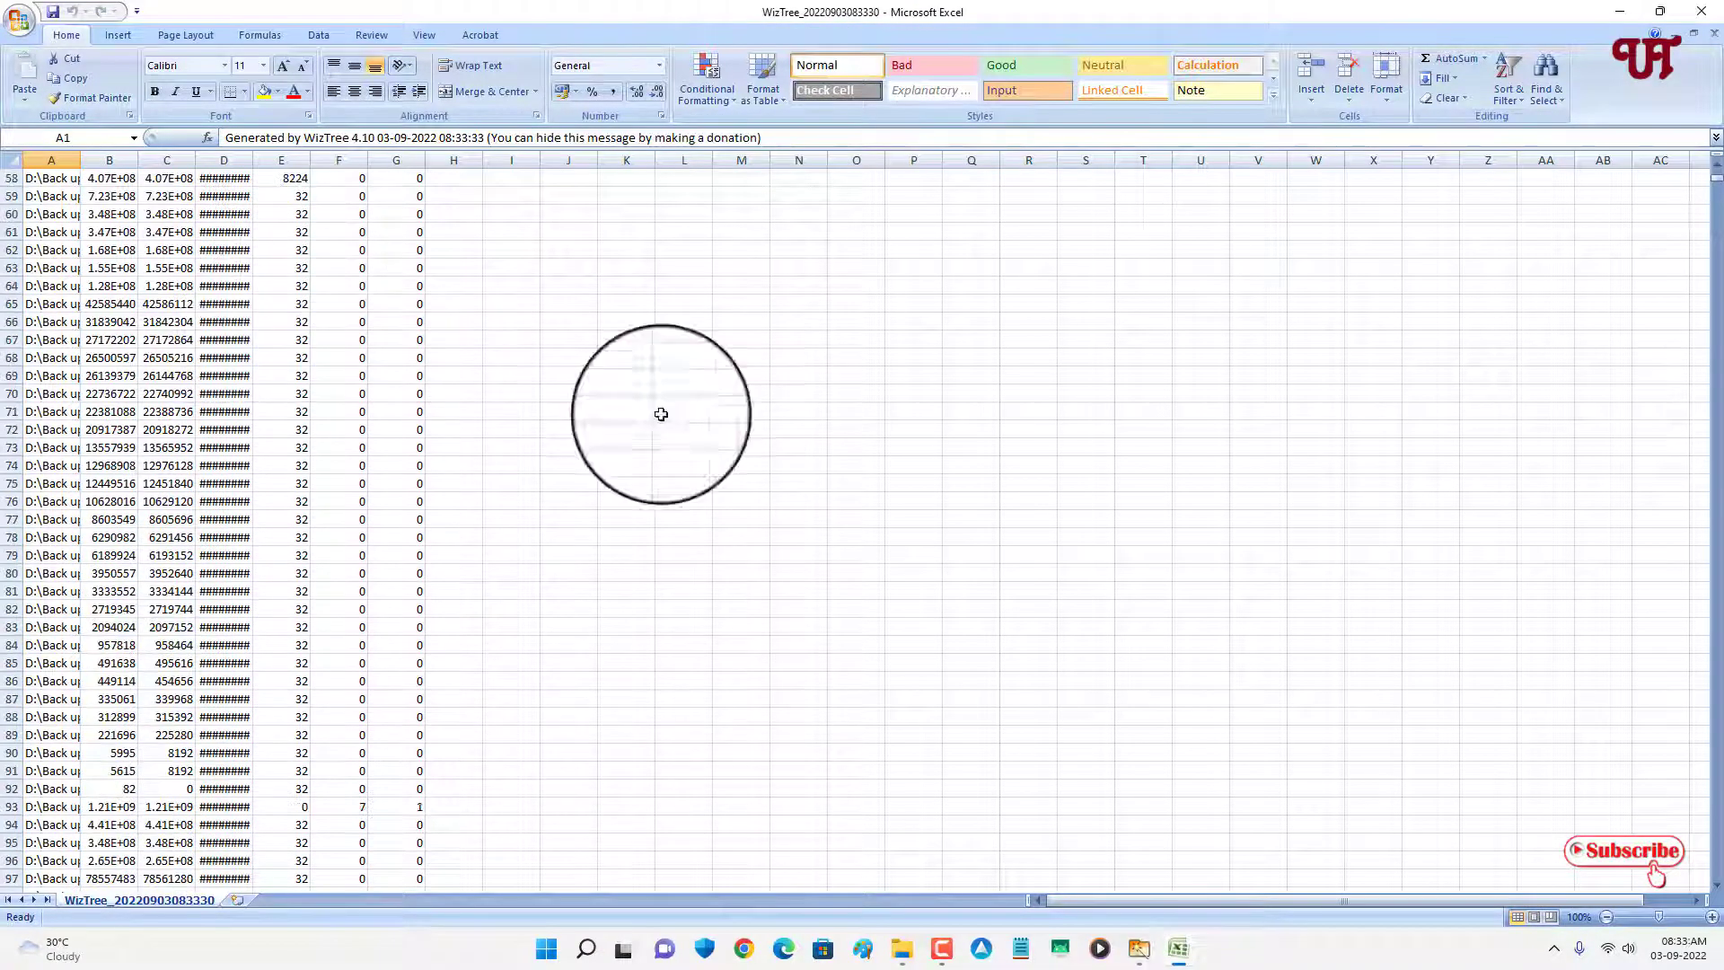
scroll(1631, 533, up, 19)
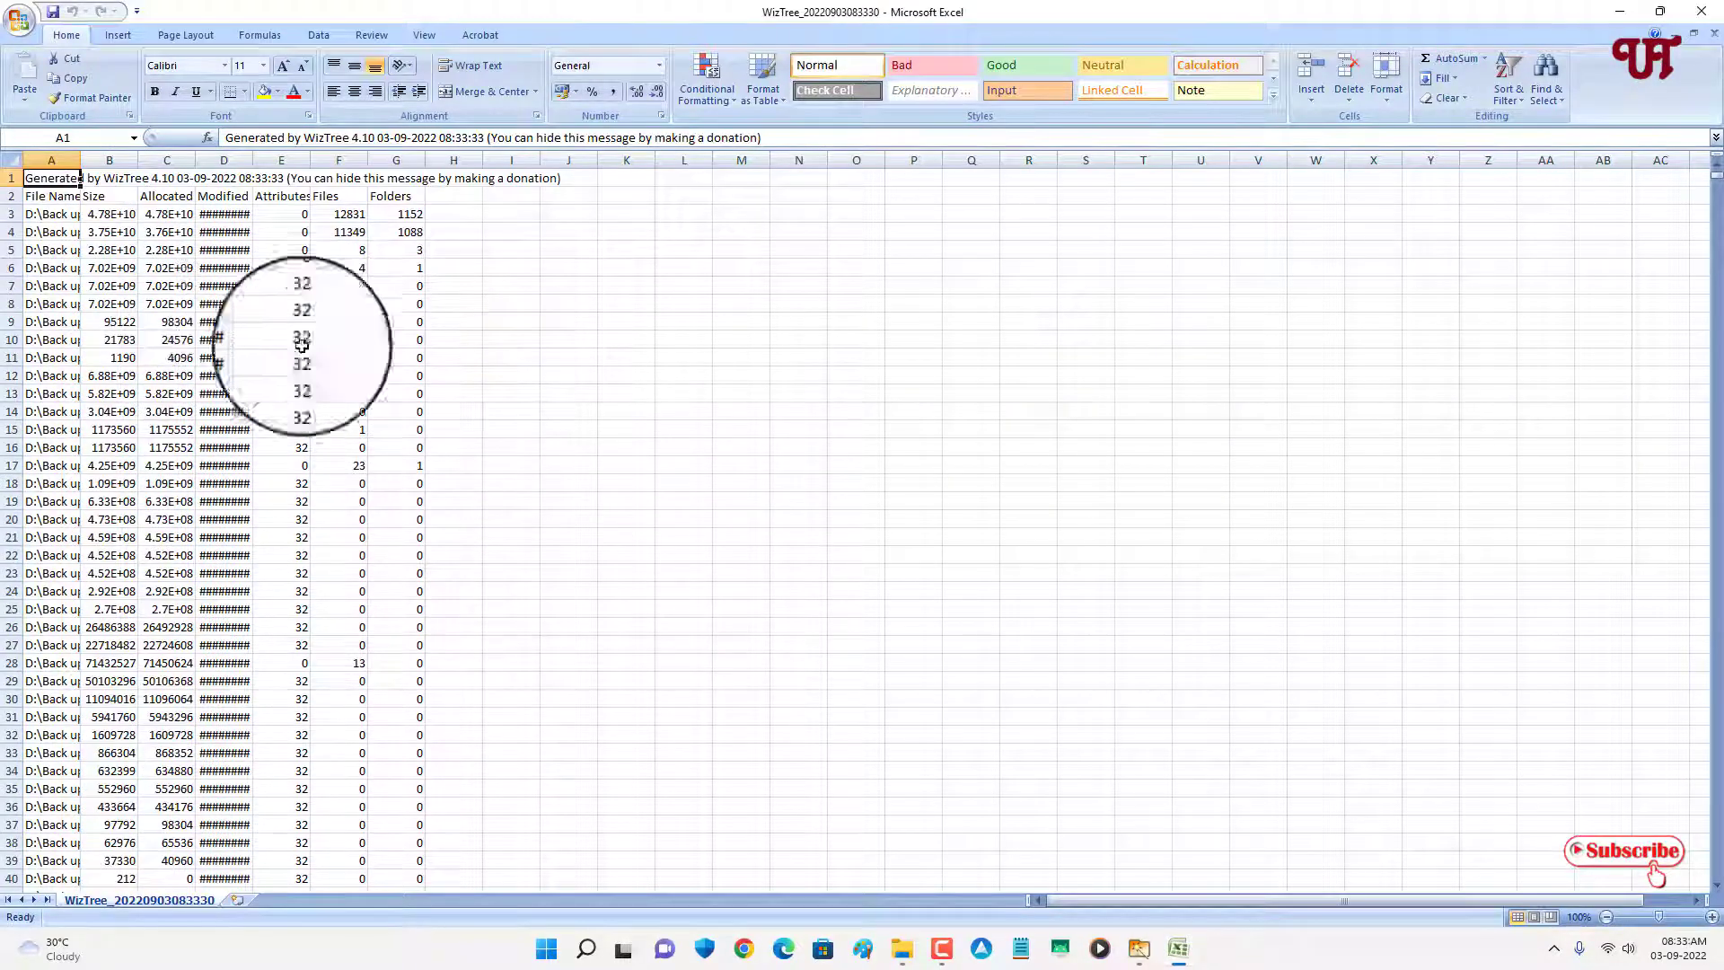
click(1690, 16)
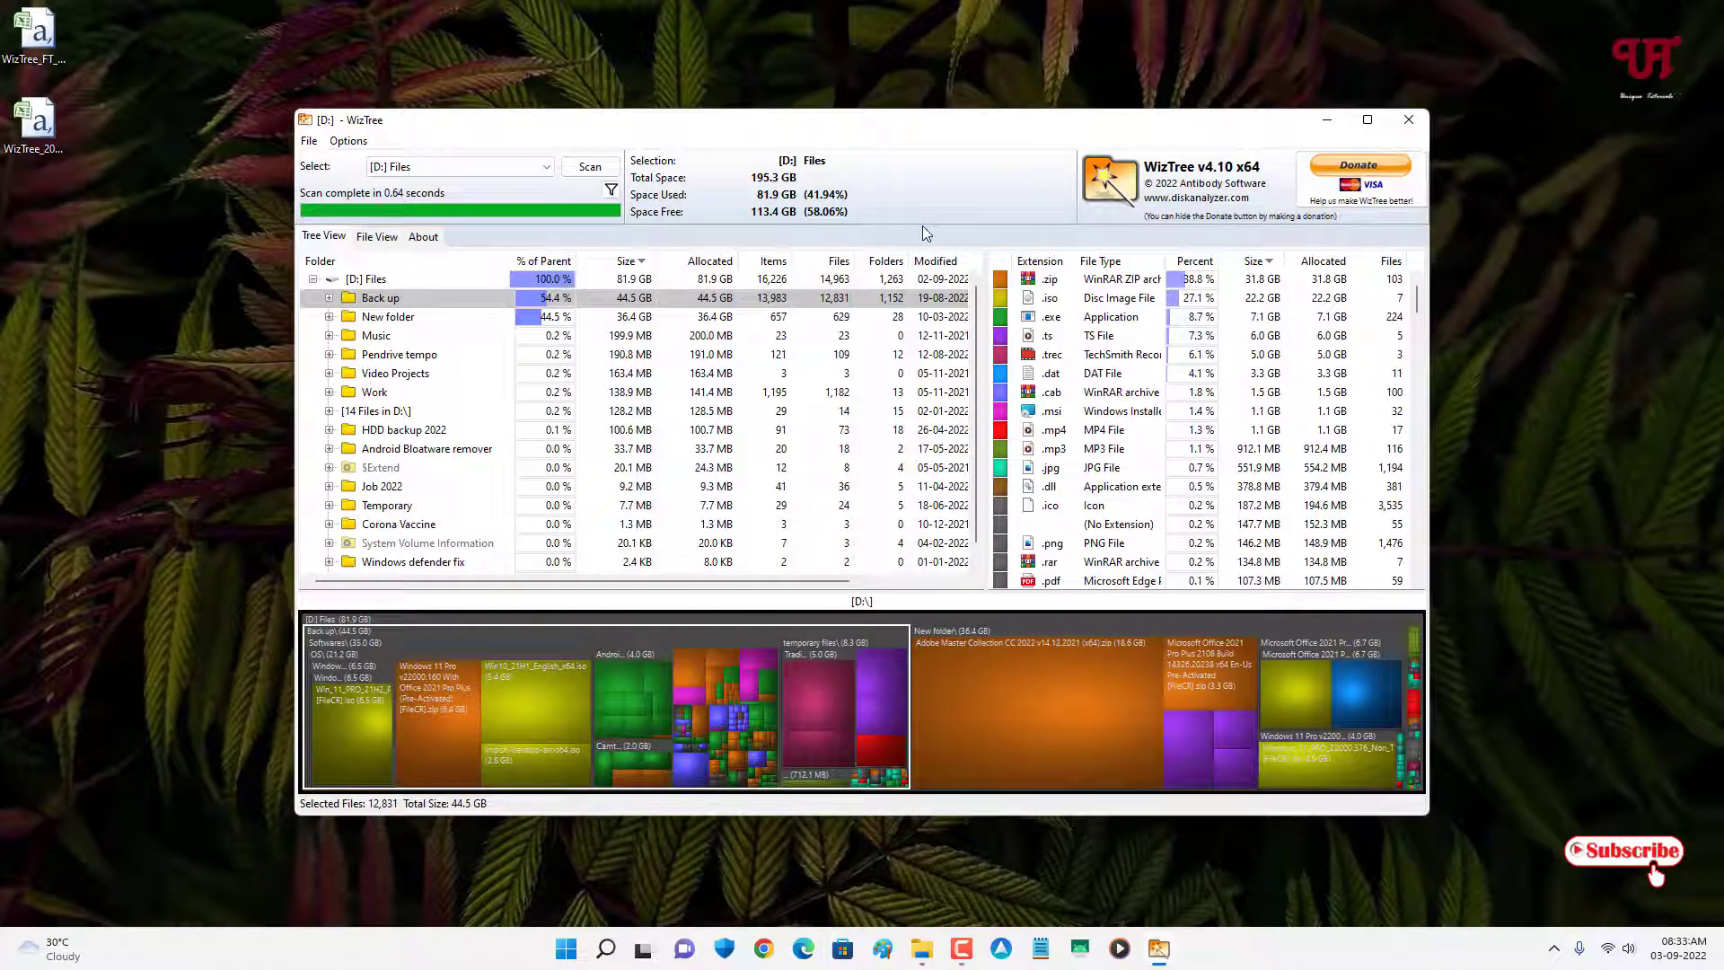
click(1409, 120)
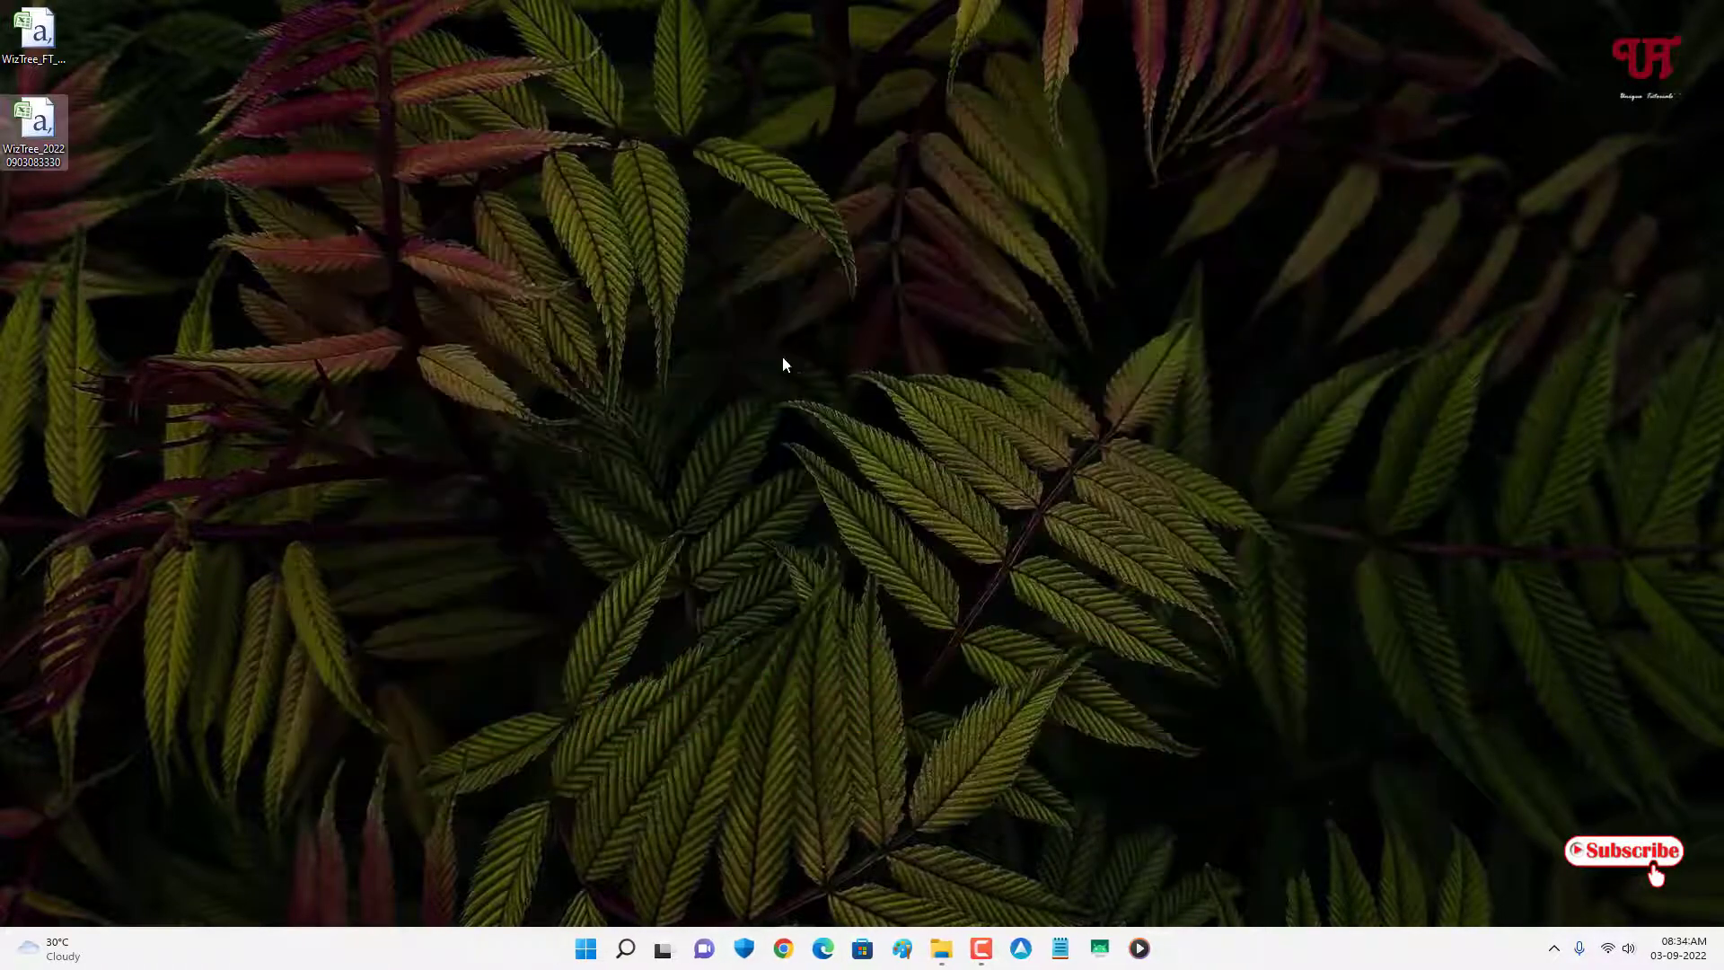